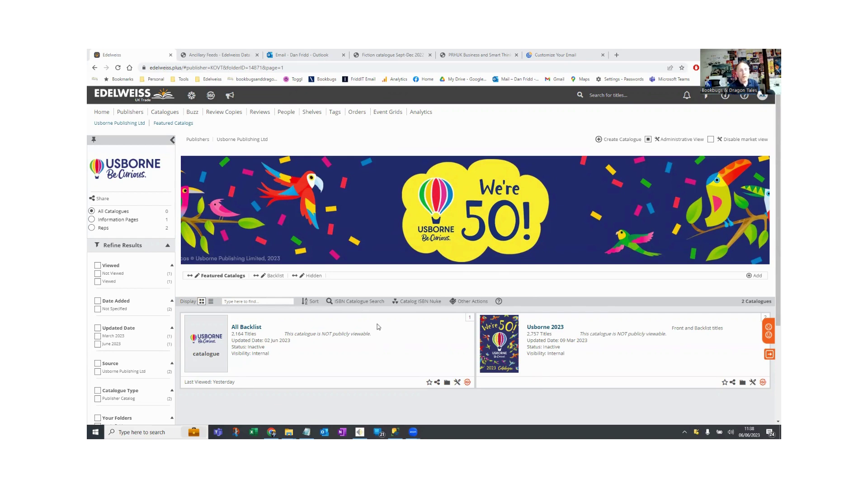
# Open Usborne's Hidden catalogue folder and start a new catalogue in it.
pyautogui.click(315, 276)
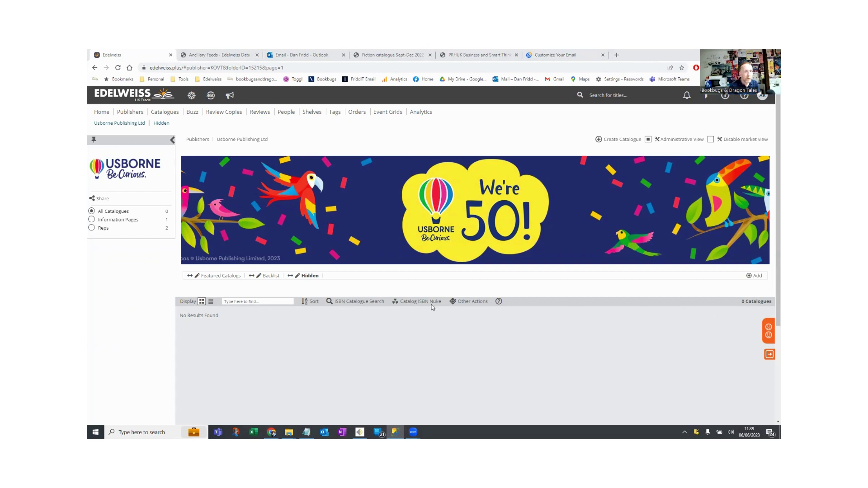
pyautogui.click(606, 139)
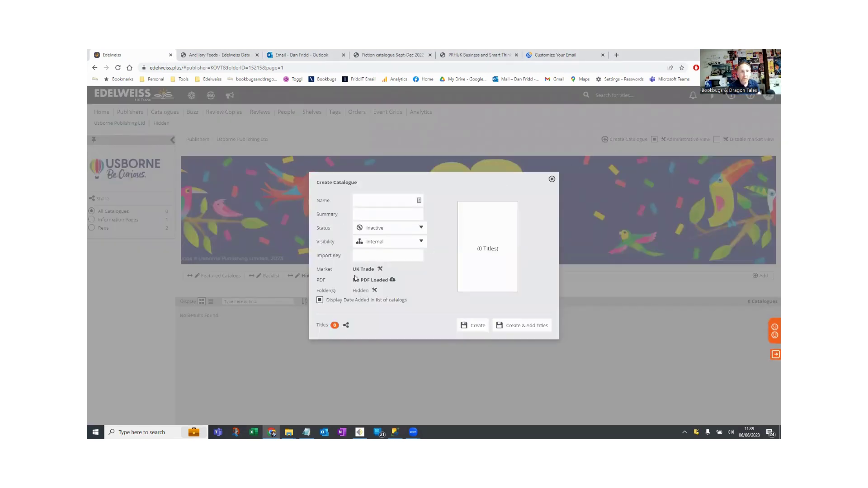
# Name the catalogue 'Usborne 2023' plus the owner's first name from the autofill suggestion, and create it.
pyautogui.click(384, 198)
pyautogui.write('Usb')
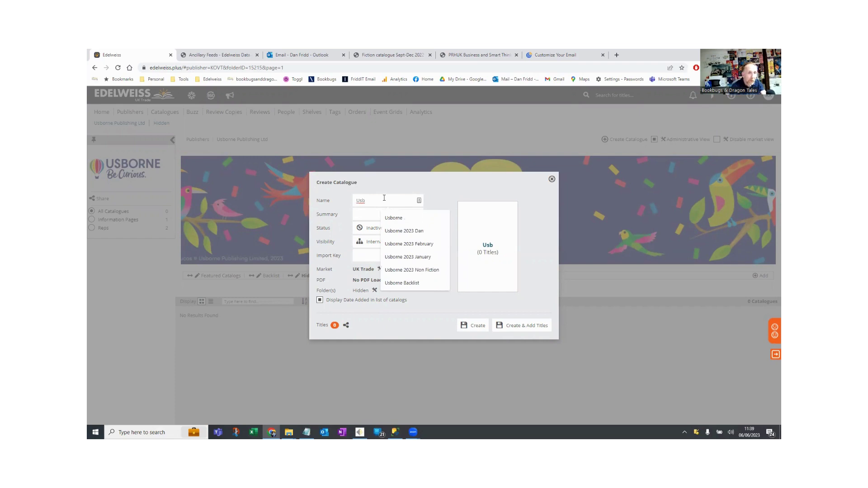
pyautogui.press('Down')
pyautogui.press('Down')
pyautogui.click(402, 230)
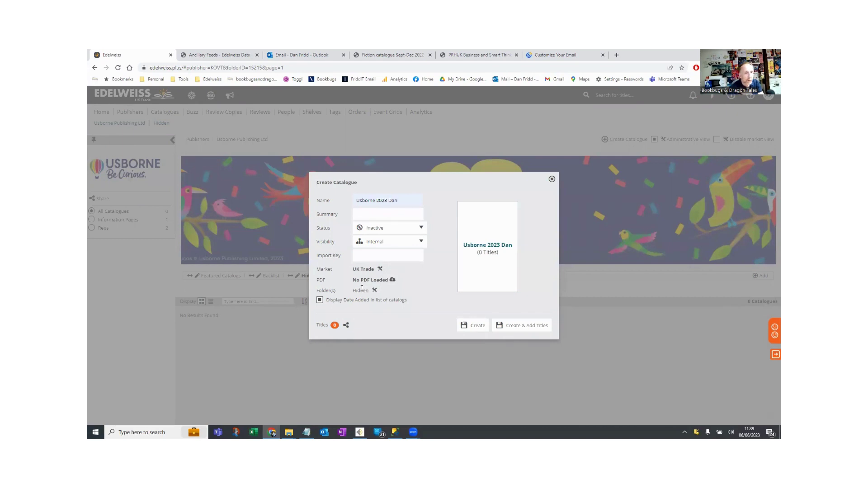
pyautogui.click(517, 329)
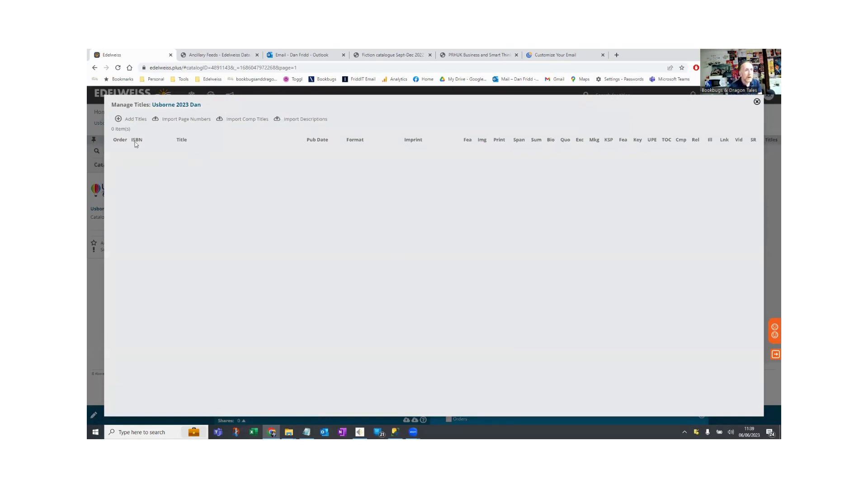
# Paste the ISBN list into Add Titles so the catalogue holds 225 titles.
pyautogui.click(129, 120)
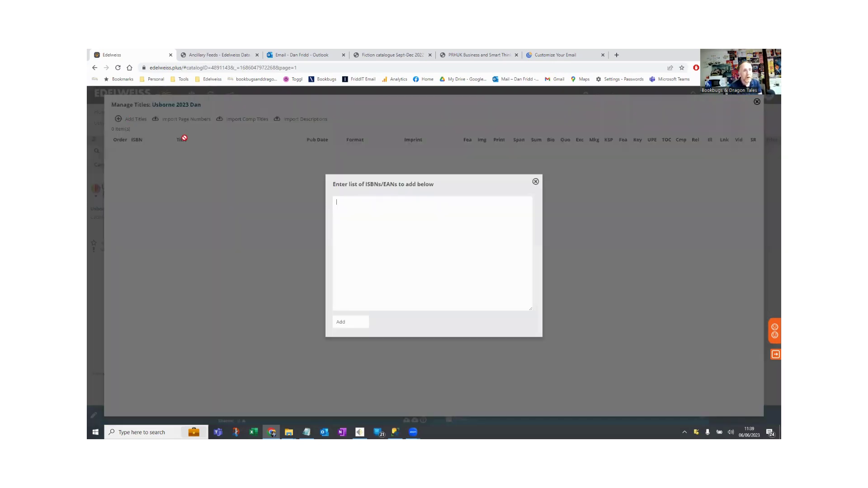
pyautogui.hotkey('ctrl', 'v')
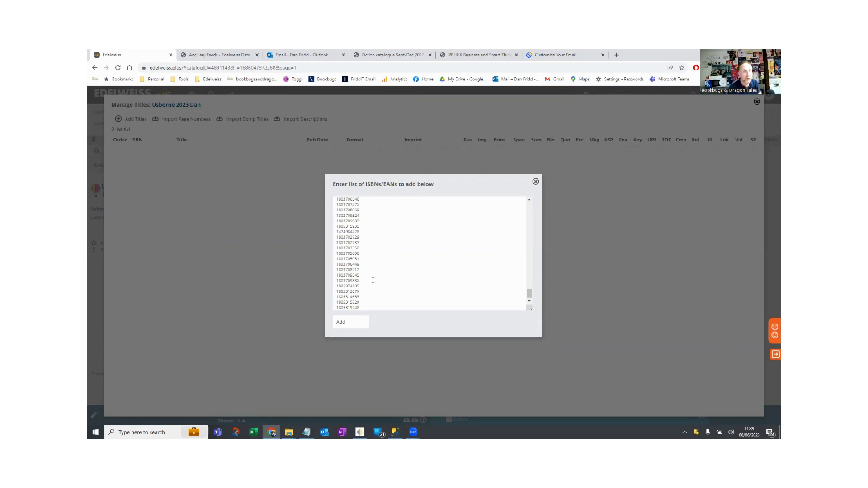
pyautogui.click(349, 321)
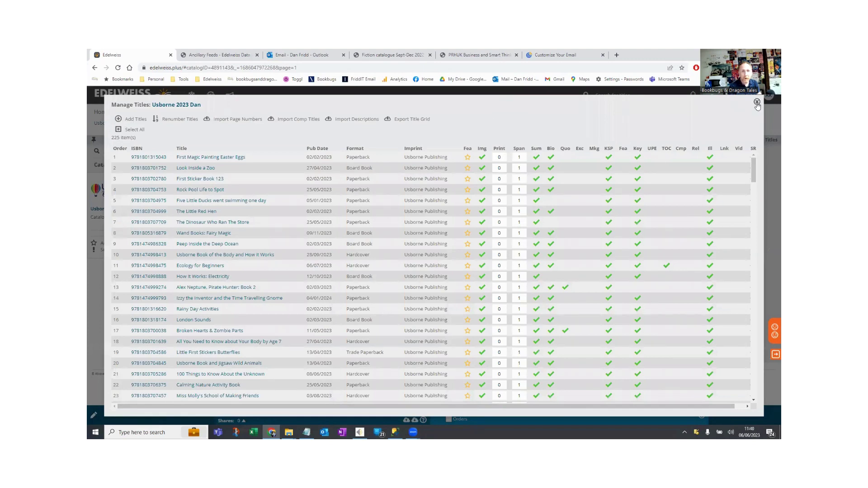
pyautogui.click(756, 102)
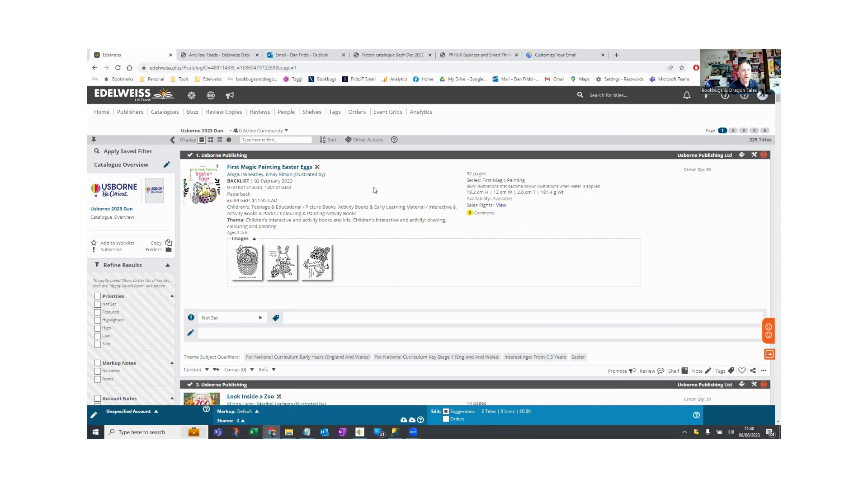
# Select all 225 titles, export them to an OrderExport CSV file, and open it in Excel.
pyautogui.click(362, 141)
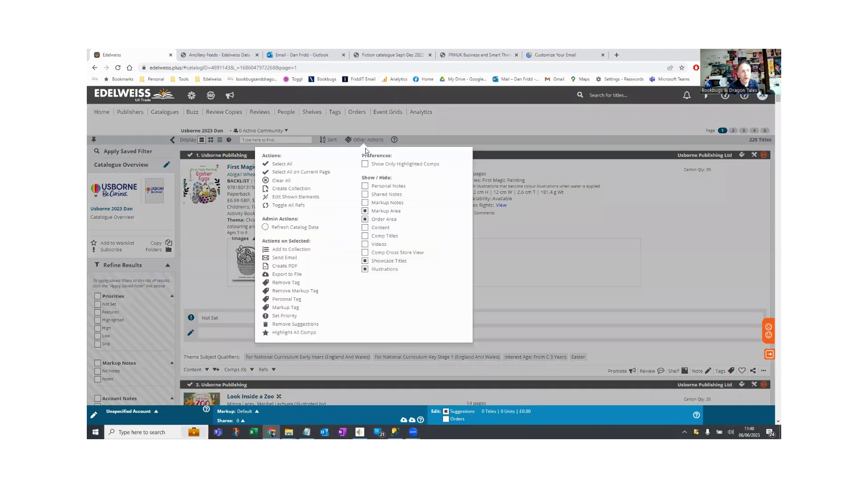
pyautogui.click(282, 164)
pyautogui.scroll(-3, 233, 216)
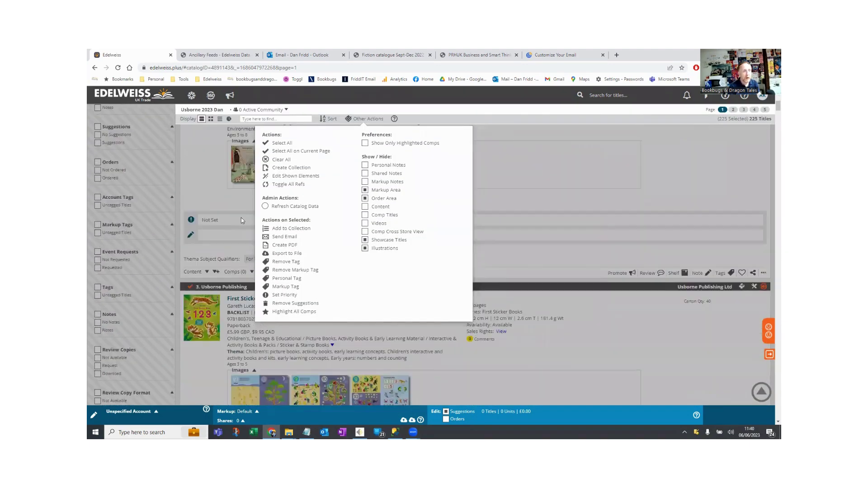
pyautogui.scroll(3, 221, 205)
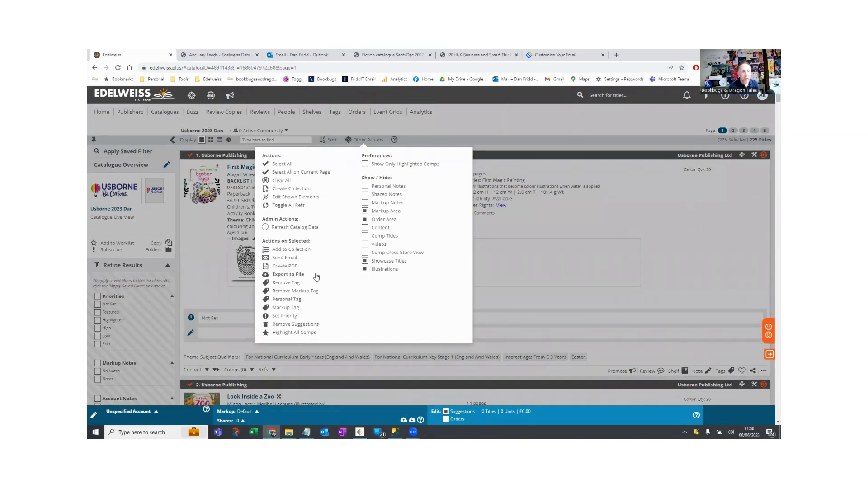
pyautogui.click(280, 275)
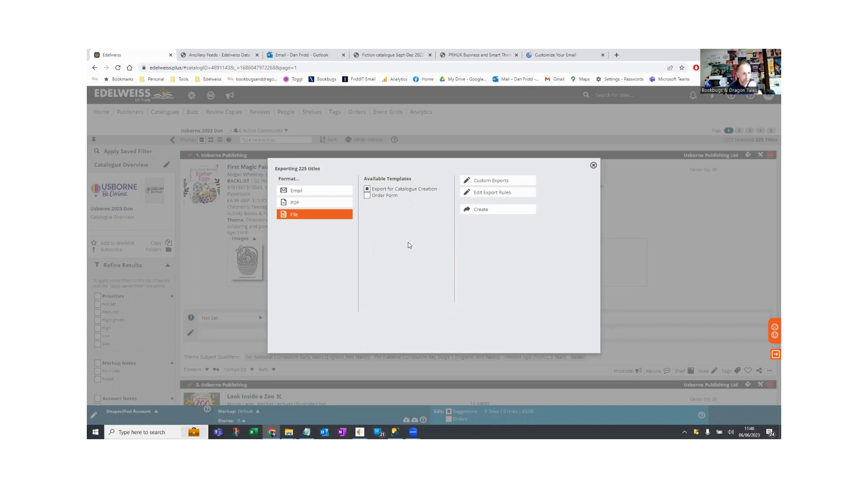
pyautogui.click(487, 209)
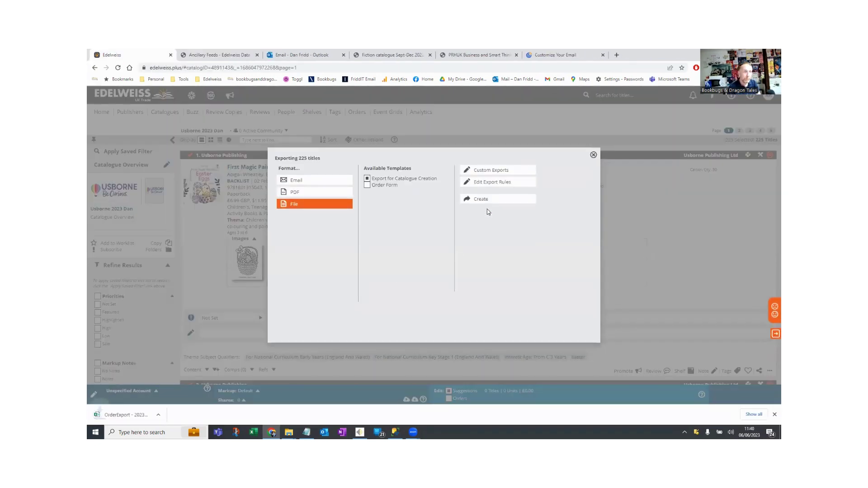
pyautogui.click(129, 415)
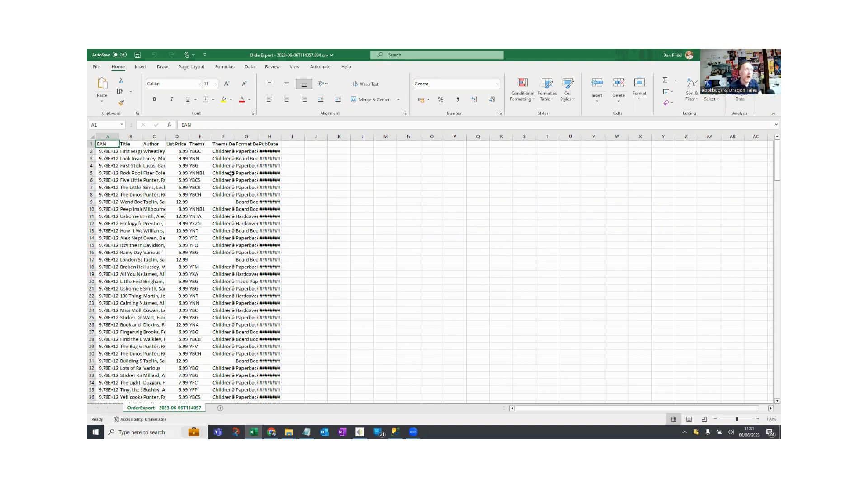
# Autofit PubDate column H and format column A's EANs as Number with zero decimals.
pyautogui.click(198, 154)
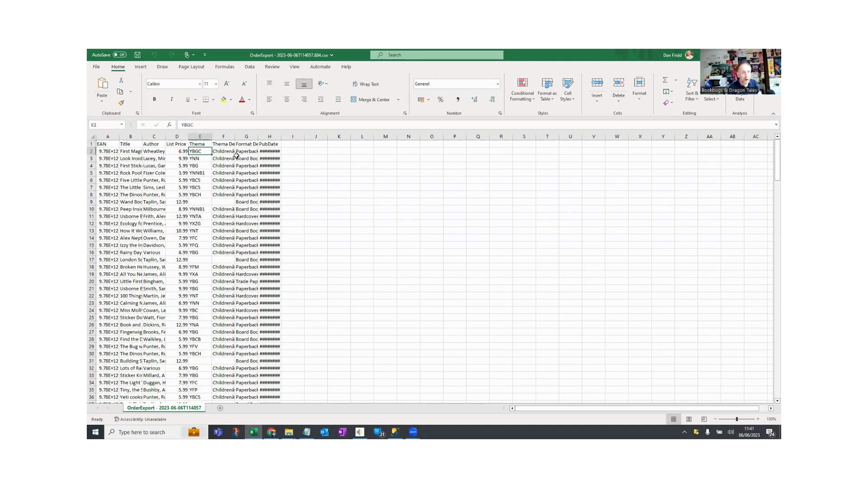
pyautogui.doubleClick(281, 136)
pyautogui.click(107, 136)
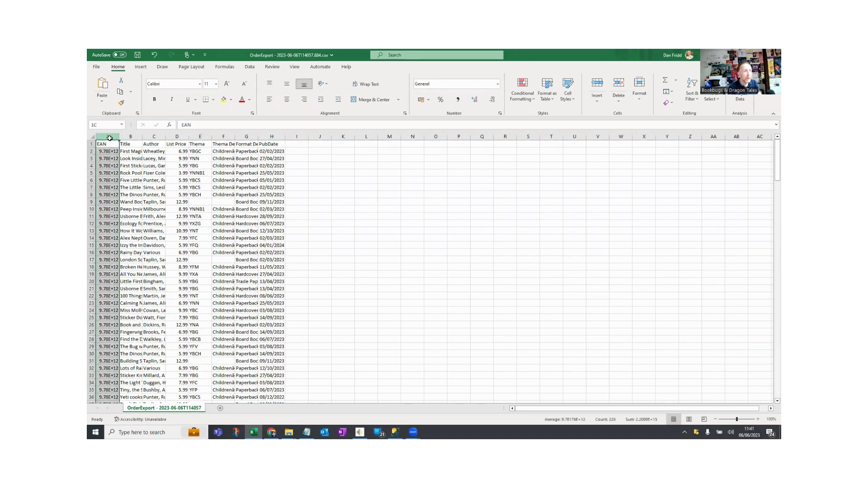
pyautogui.click(497, 84)
pyautogui.click(456, 115)
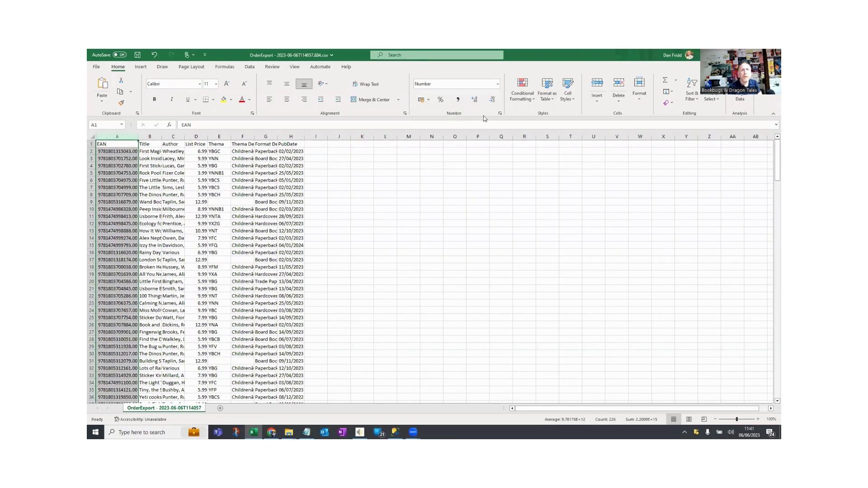
pyautogui.click(491, 100)
pyautogui.click(492, 99)
pyautogui.click(316, 223)
pyautogui.click(258, 194)
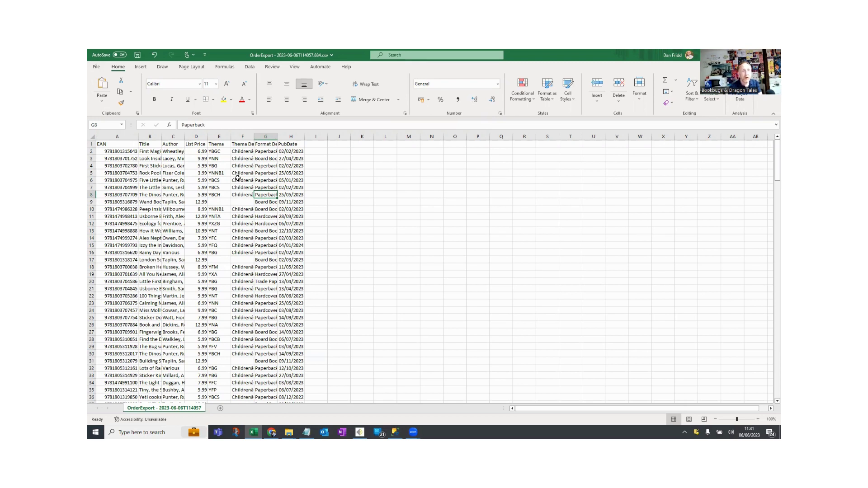
# Turn on Sort & Filter arrows for the EAN-to-PubDate header row.
pyautogui.click(694, 102)
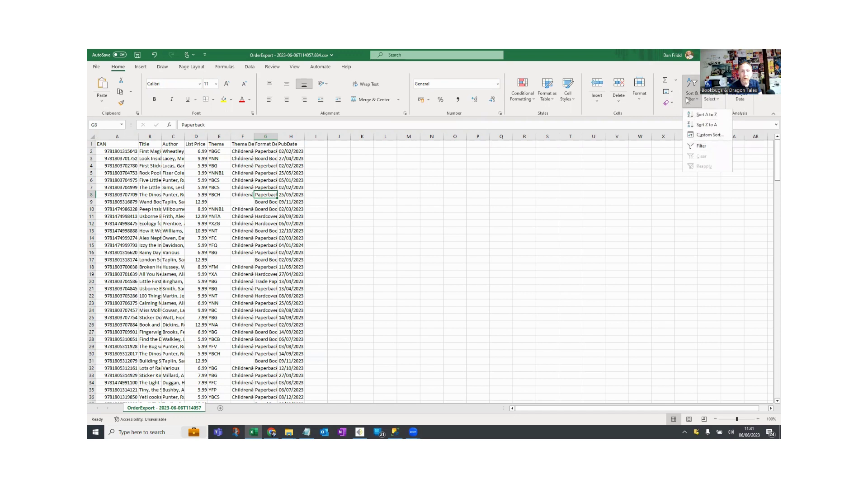
pyautogui.click(699, 147)
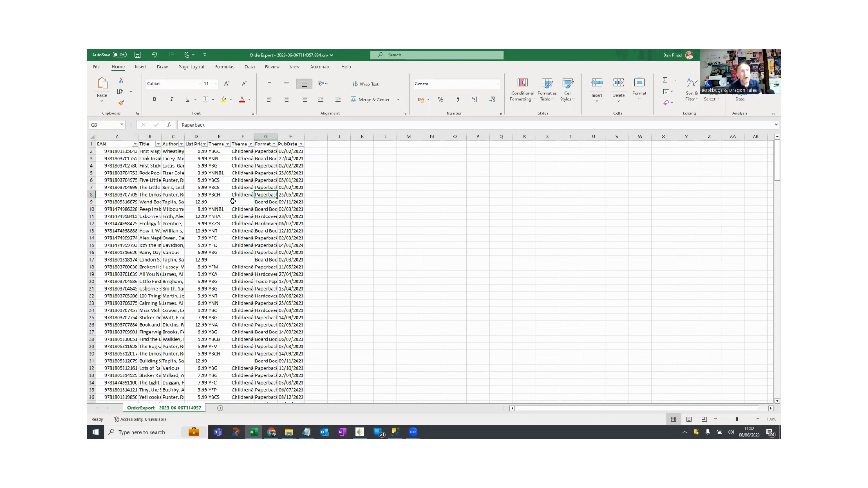
pyautogui.click(212, 153)
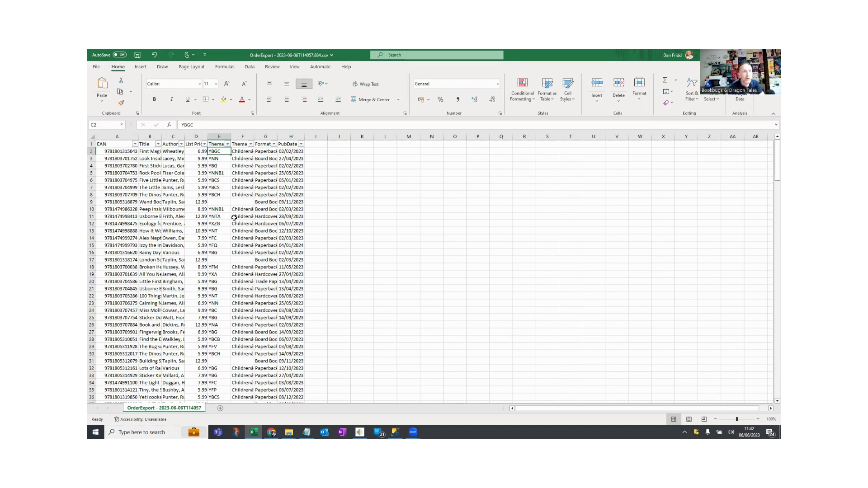
pyautogui.click(697, 89)
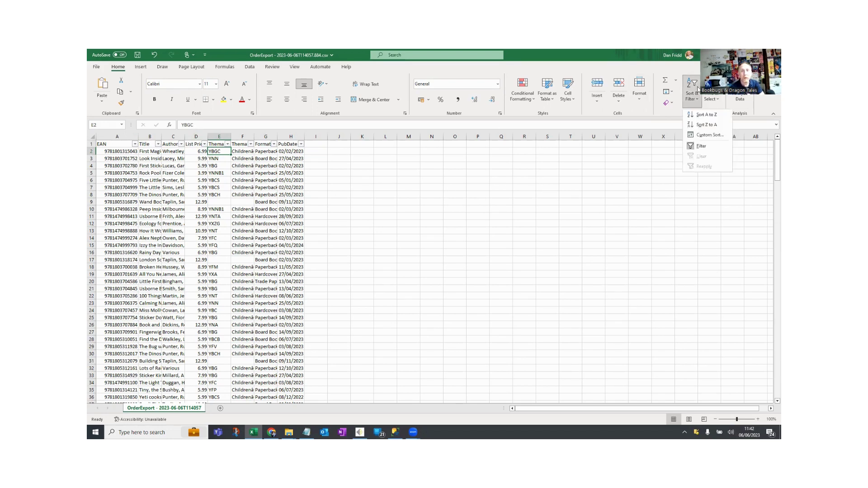
pyautogui.click(705, 115)
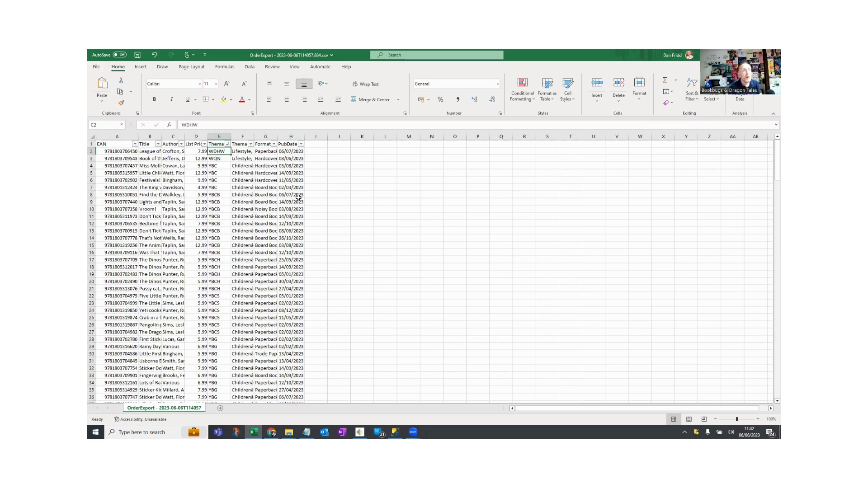
pyautogui.moveTo(253, 136); pyautogui.dragTo(474, 134)
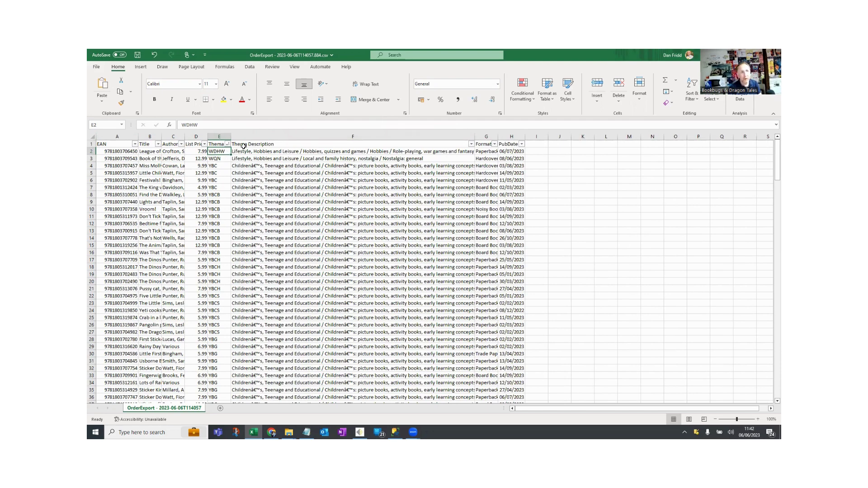
pyautogui.click(224, 167)
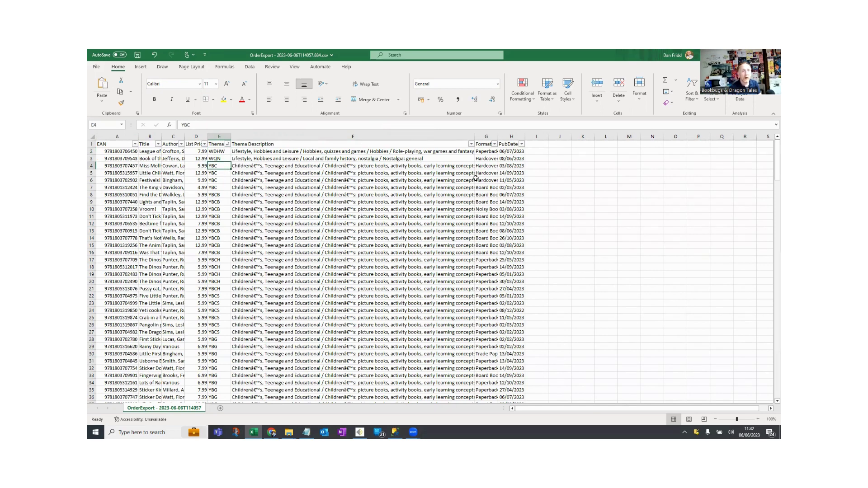
pyautogui.moveTo(475, 137); pyautogui.dragTo(594, 135)
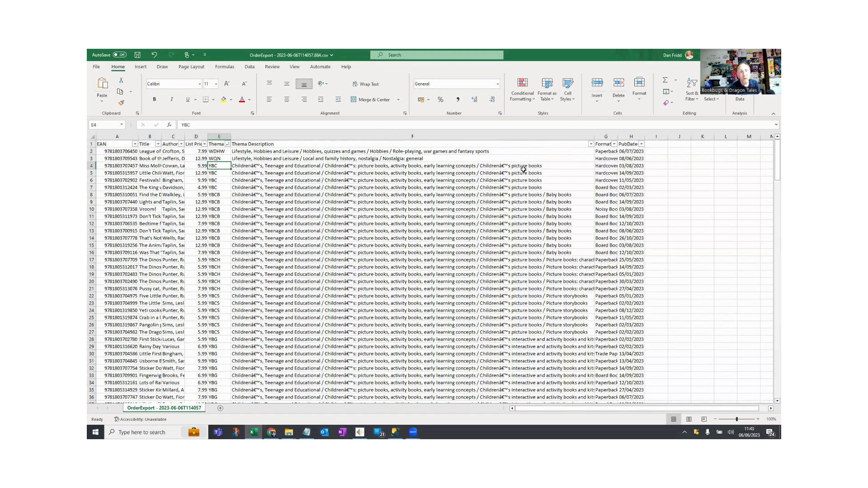
pyautogui.scroll(-1, 519, 234)
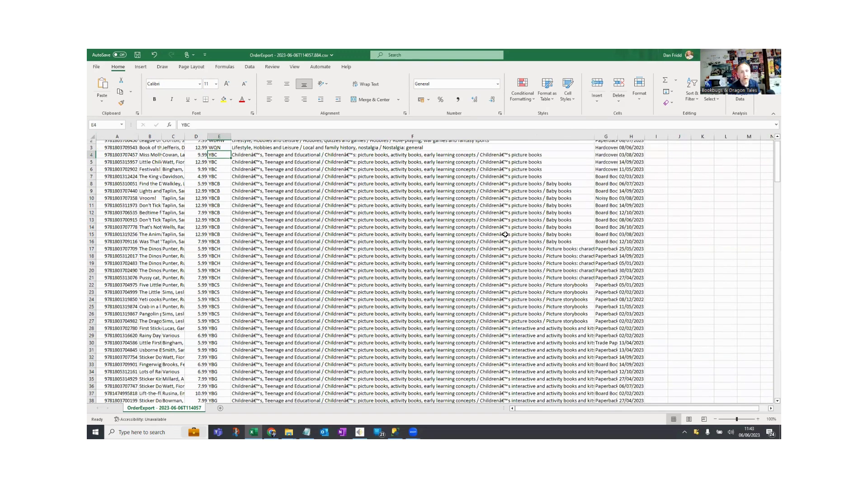
pyautogui.scroll(-1, 540, 224)
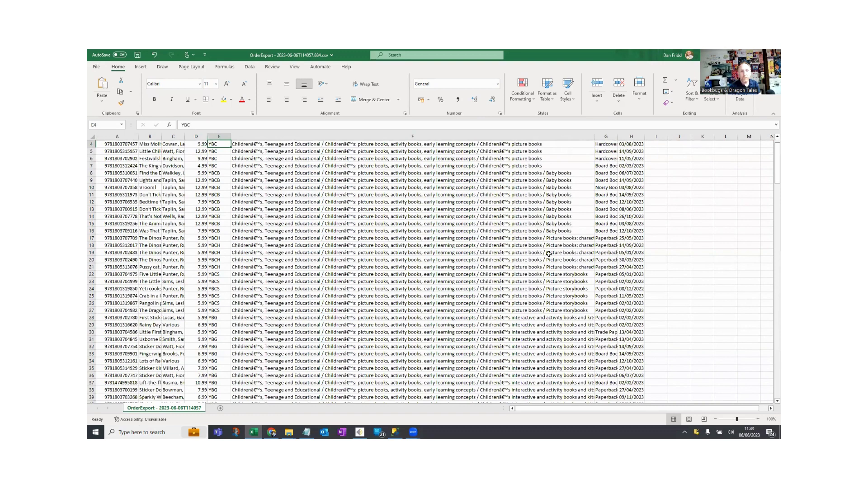
pyautogui.scroll(-5, 528, 242)
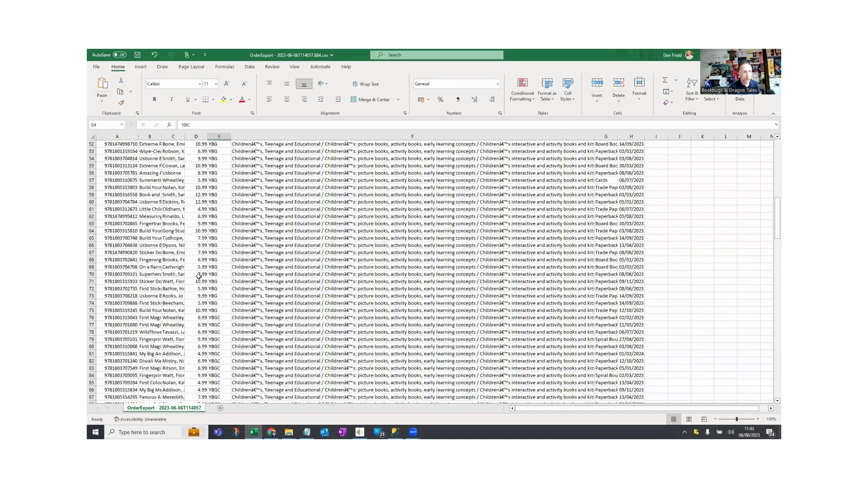
pyautogui.scroll(6, 548, 161)
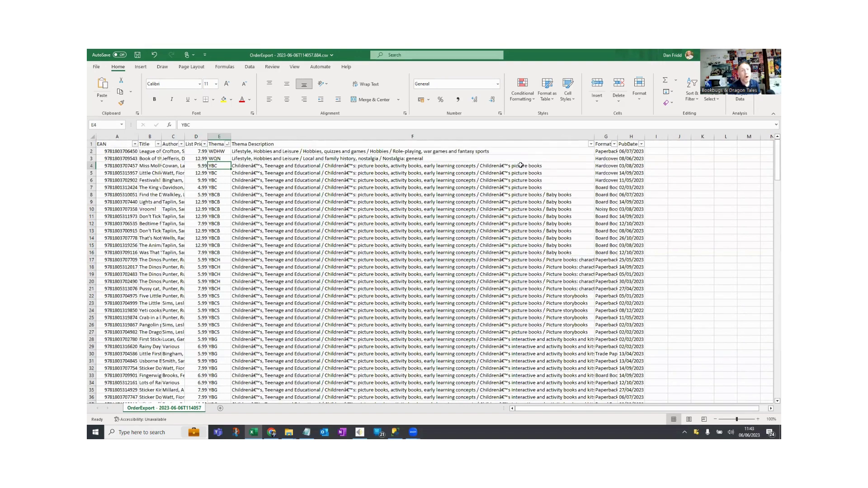
# Filter the PubDate column to June 2023 only, leaving 24 of 225 titles.
pyautogui.click(641, 144)
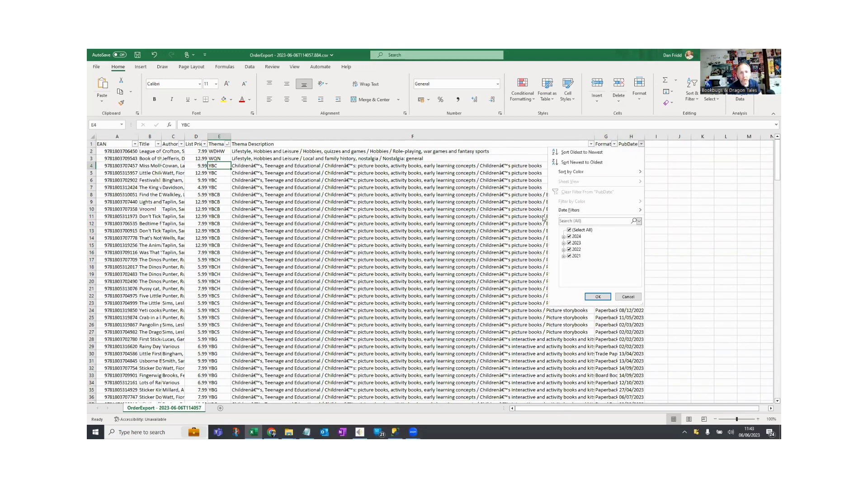
pyautogui.click(569, 236)
pyautogui.click(569, 249)
pyautogui.click(569, 256)
pyautogui.click(563, 243)
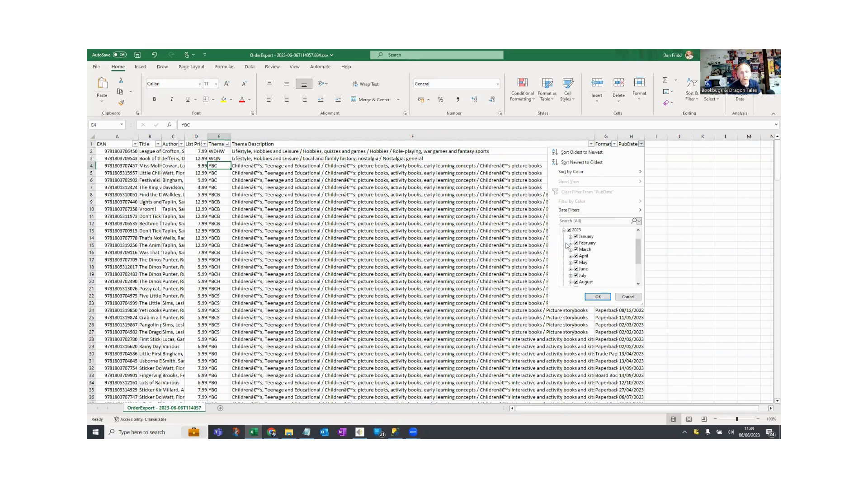
pyautogui.click(569, 231)
pyautogui.click(576, 237)
pyautogui.click(576, 237)
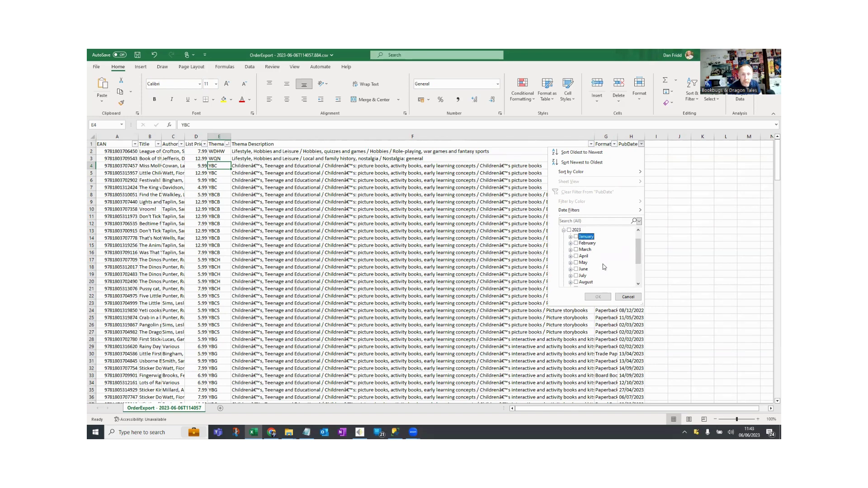
pyautogui.click(575, 270)
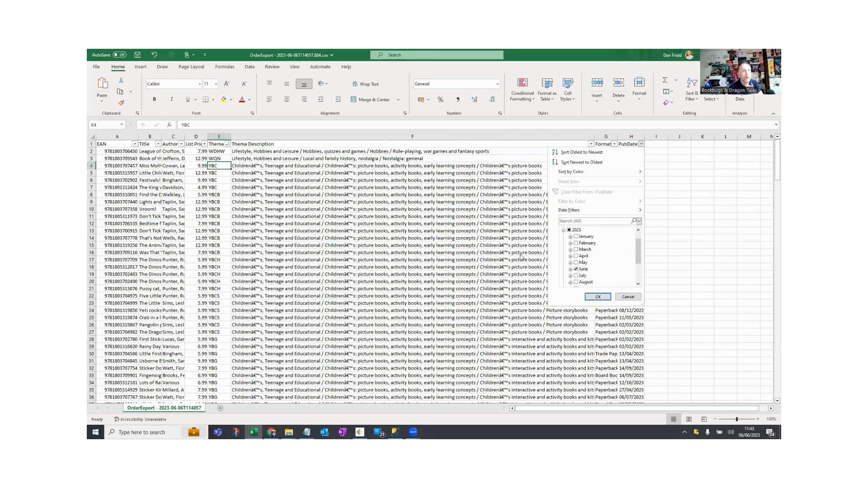
pyautogui.click(595, 296)
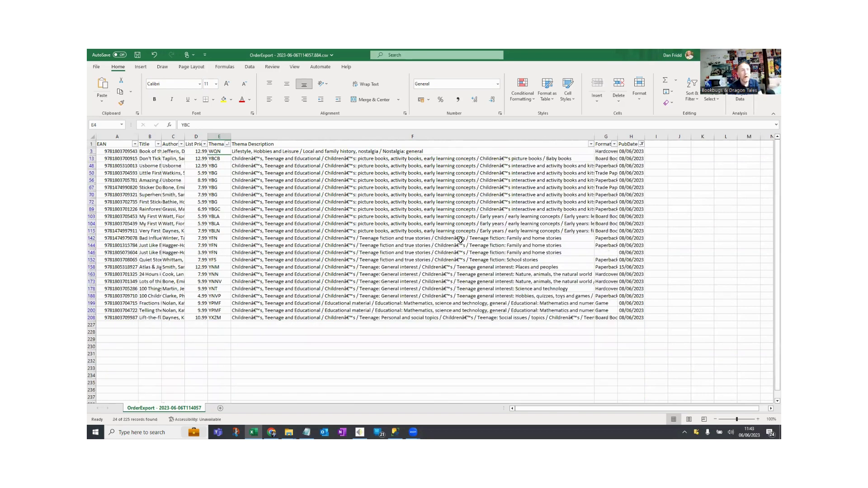
# Copy the 24 visible EAN numbers from A3 down the column.
pyautogui.click(117, 150)
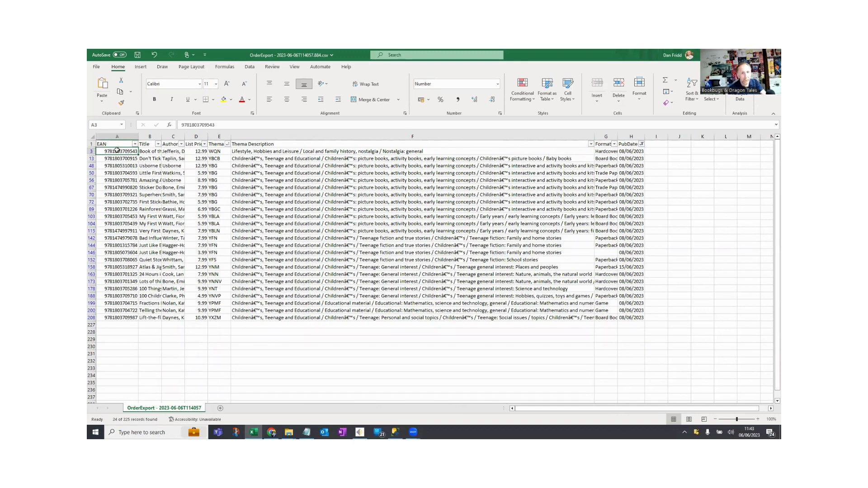
pyautogui.hotkey('ctrl', 'shift', 'Down')
pyautogui.hotkey('ctrl', 'c')
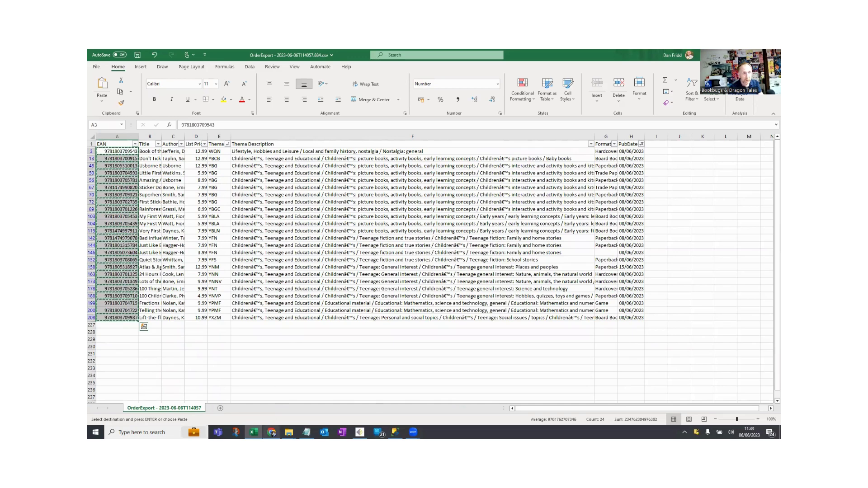
# Back in Edelweiss, start a new catalogue filed in the Hidden folder.
pyautogui.click(271, 432)
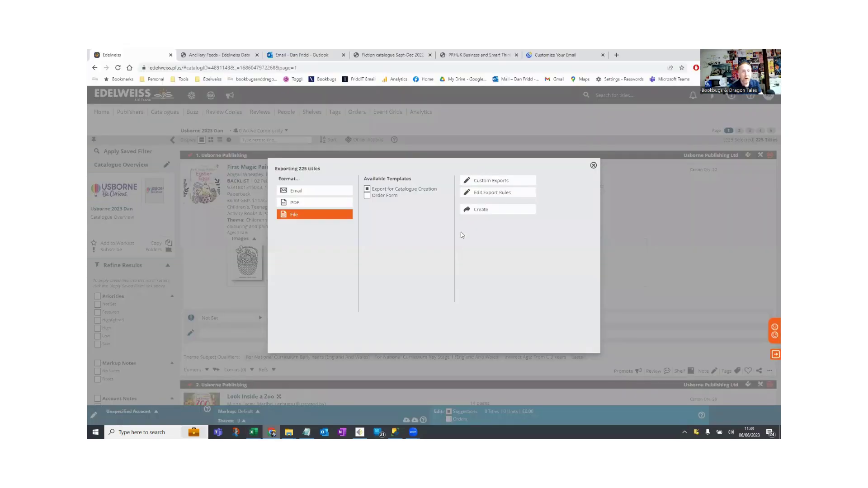
pyautogui.click(593, 165)
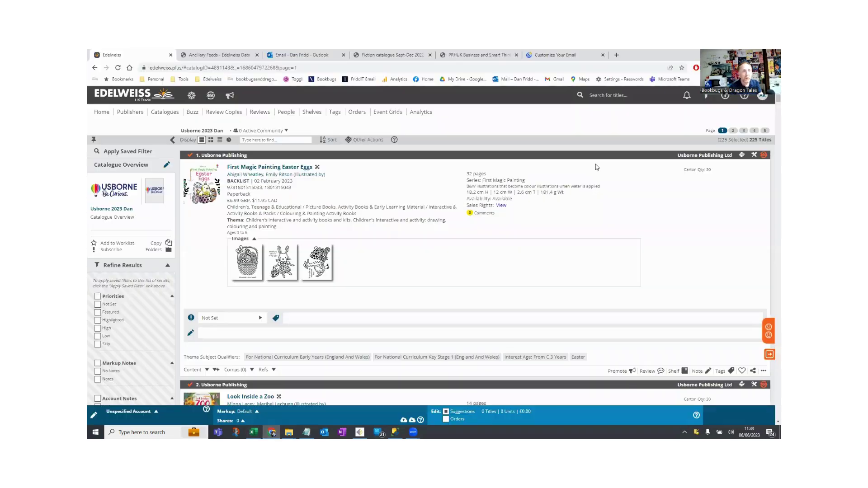
pyautogui.click(159, 112)
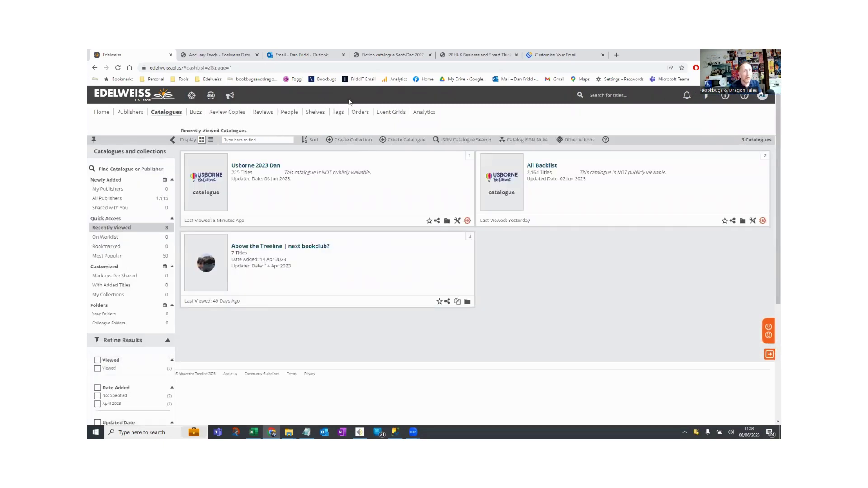
pyautogui.click(400, 140)
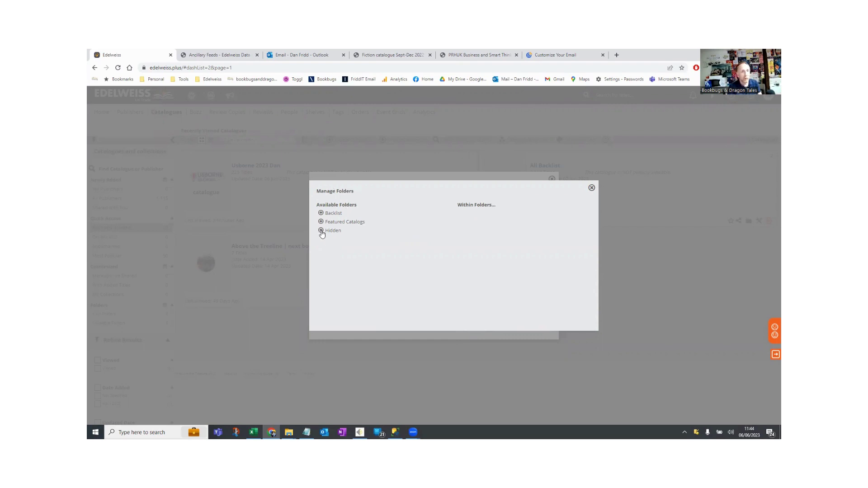
pyautogui.click(321, 231)
pyautogui.click(591, 189)
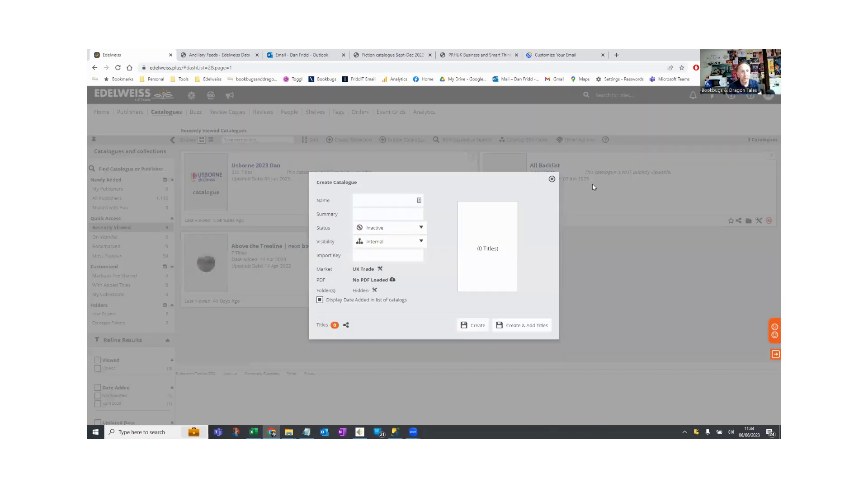
# Name the catalogue 'Usborne 2023 January' and create it.
pyautogui.click(374, 199)
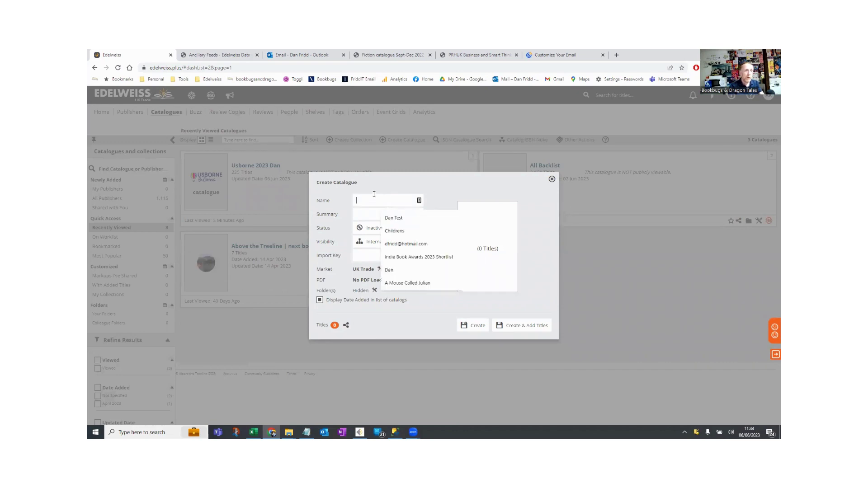
pyautogui.write('Us')
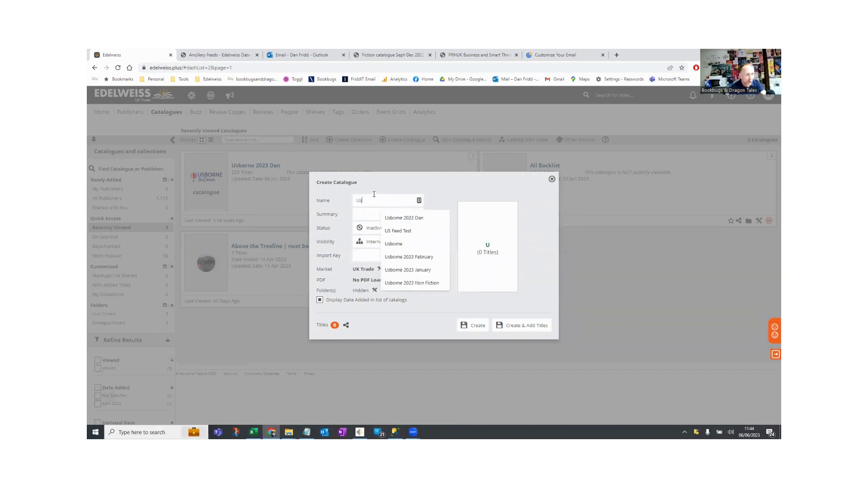
pyautogui.write('dn')
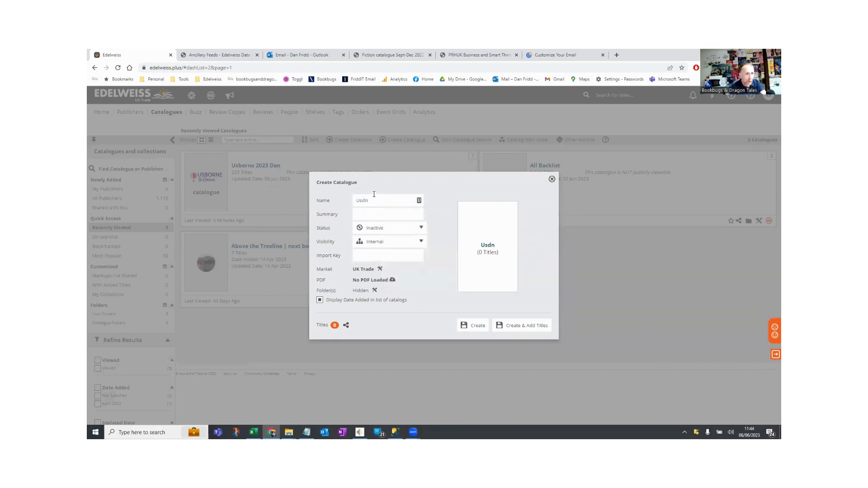
pyautogui.press('BackSpace')
pyautogui.write('borne')
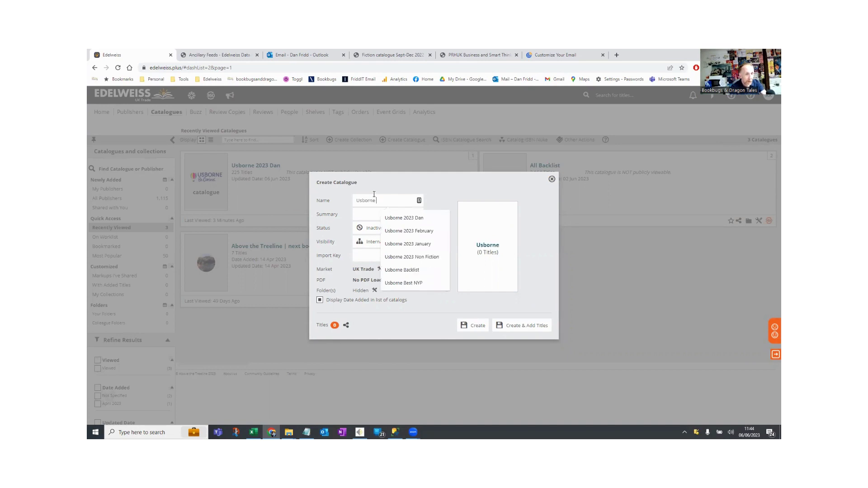
pyautogui.write(' 2023 J')
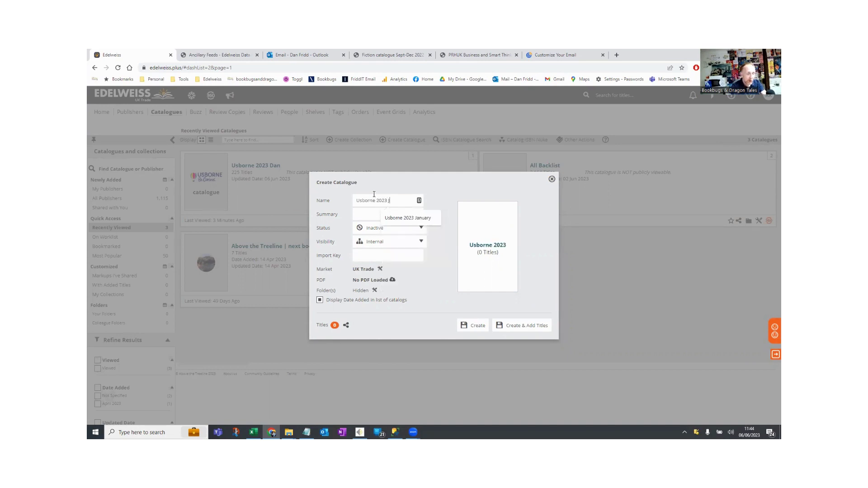
pyautogui.write('anuary')
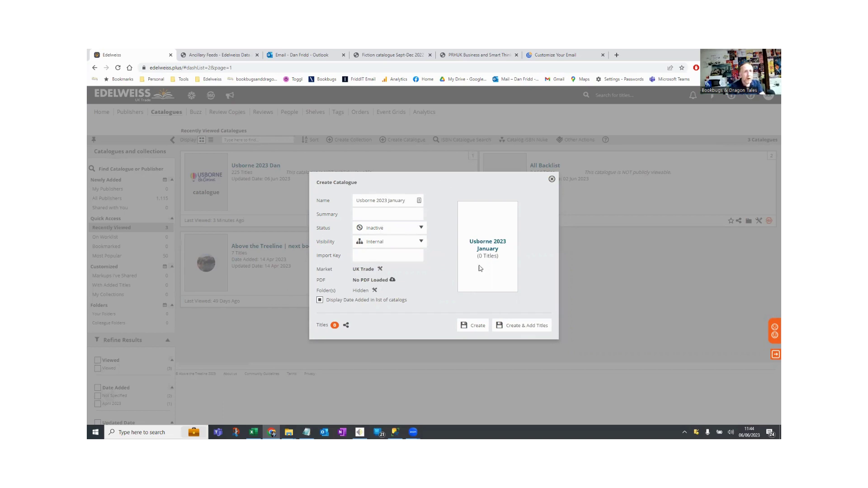
pyautogui.click(530, 327)
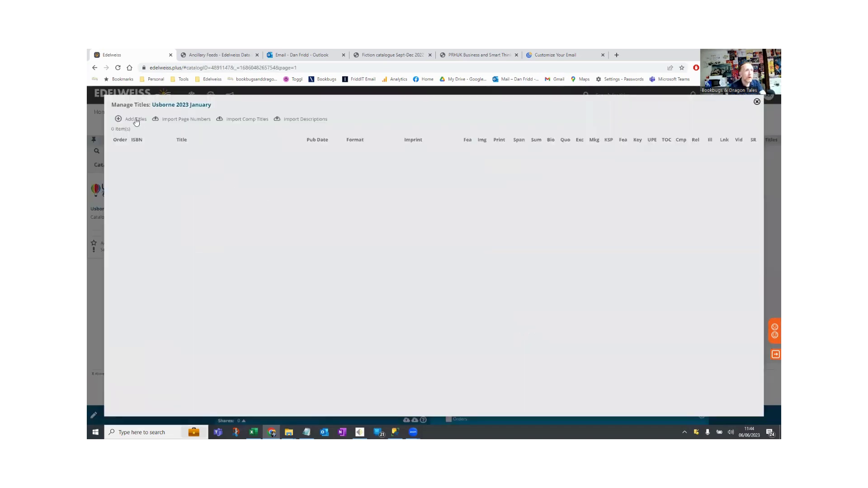
# Paste the 24 copied ISBNs into Add Titles and confirm the 24 titles added.
pyautogui.click(135, 121)
pyautogui.hotkey('ctrl', 'v')
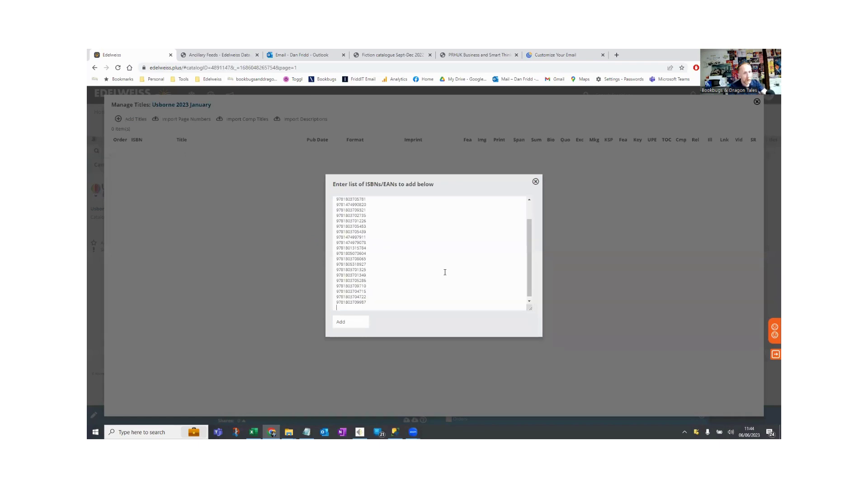
pyautogui.click(350, 322)
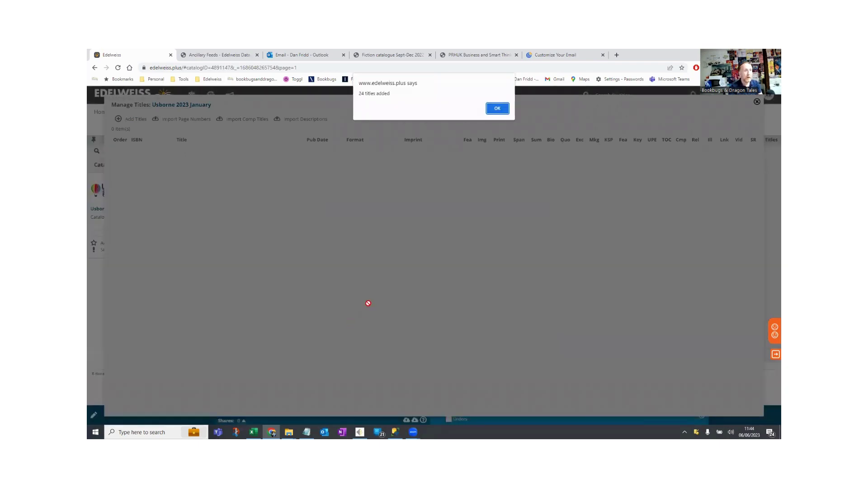
pyautogui.click(496, 108)
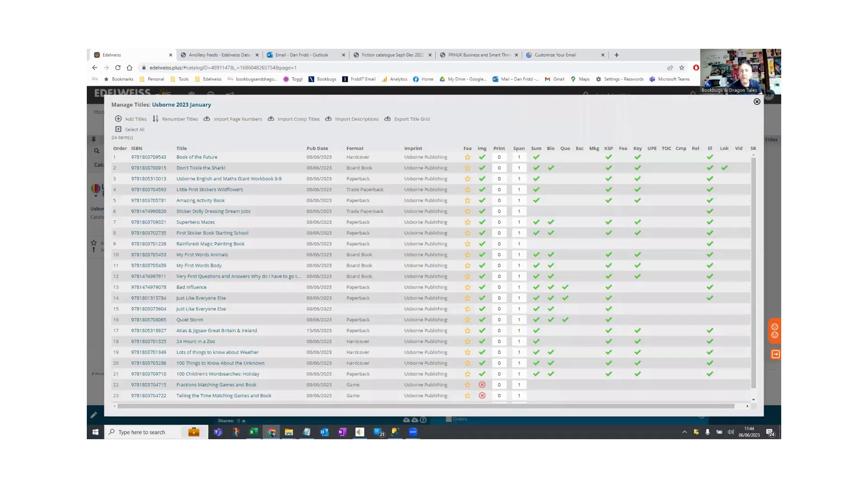
pyautogui.click(757, 102)
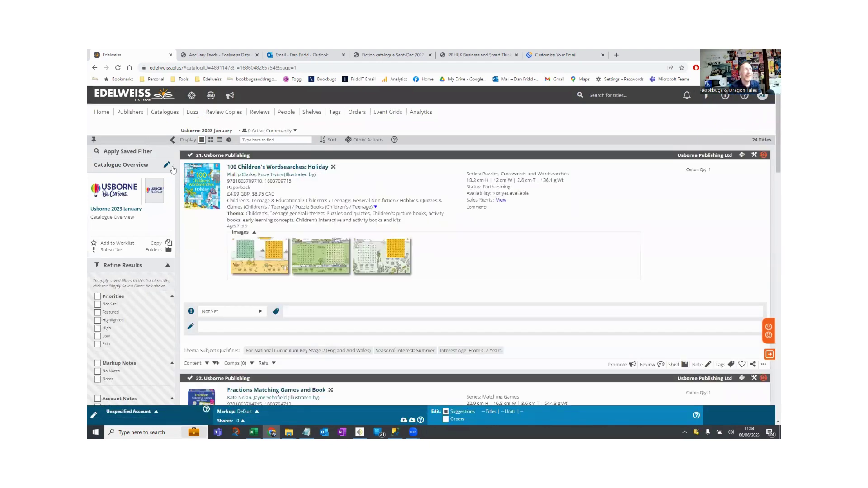
# Rename the catalogue from 'Usborne 2023 January' to 'Usborne 2023 June' and save.
pyautogui.click(166, 165)
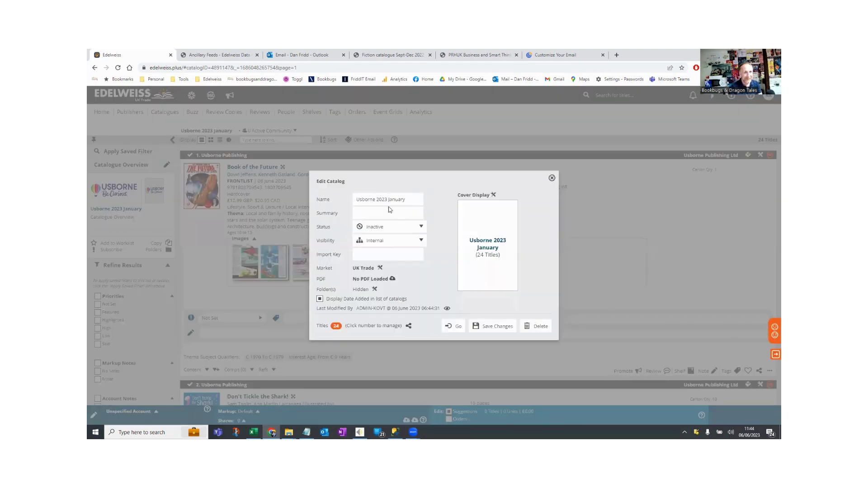
pyautogui.doubleClick(388, 199)
pyautogui.press('BackSpace')
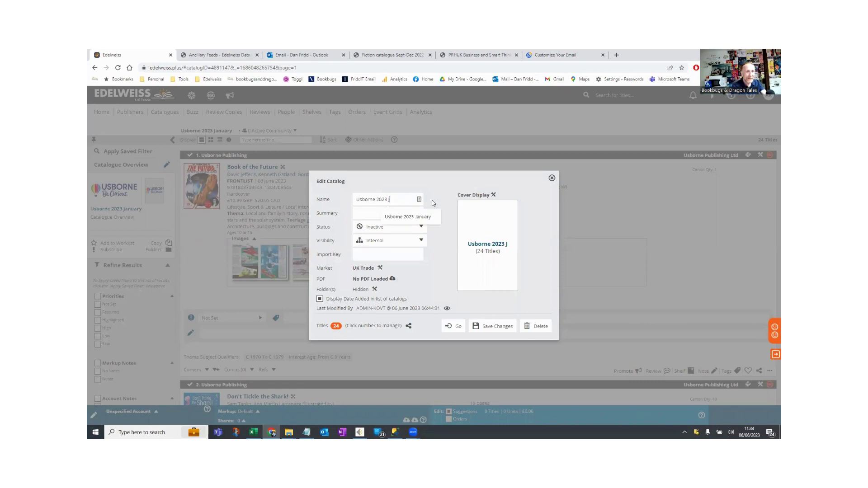
pyautogui.write('June')
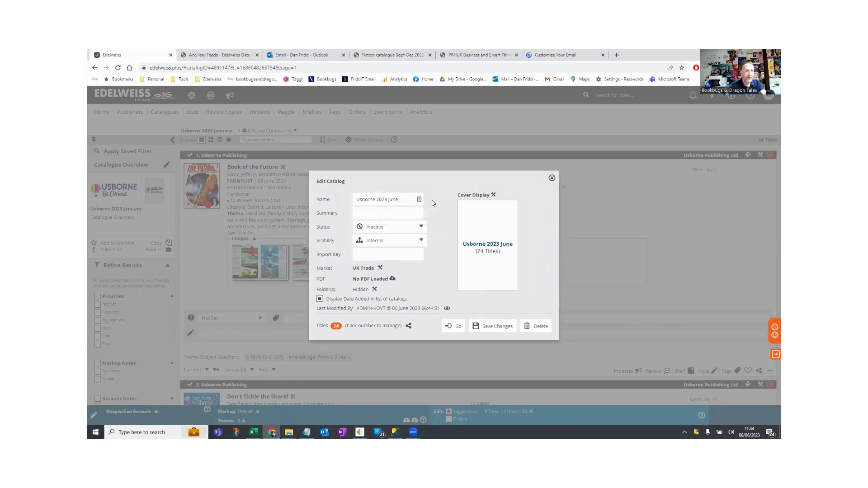
pyautogui.click(497, 326)
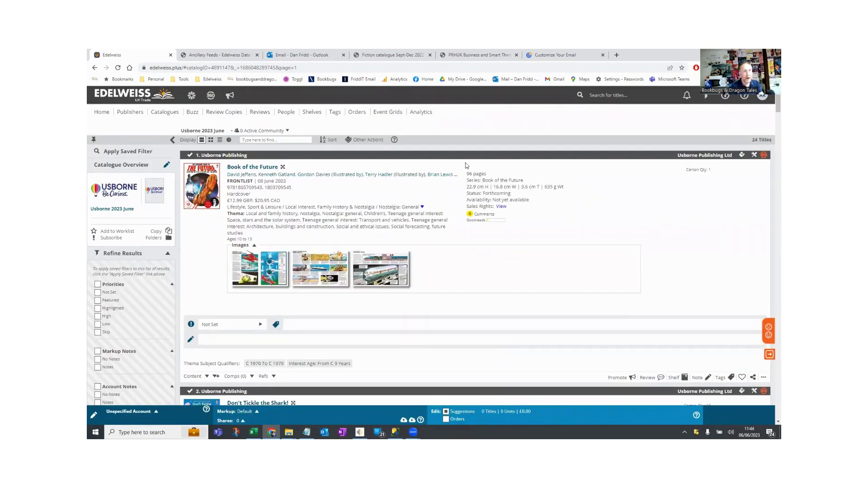
# Scroll through the June catalogue's titles, then return to the Catalogues list.
pyautogui.scroll(-12, 465, 231)
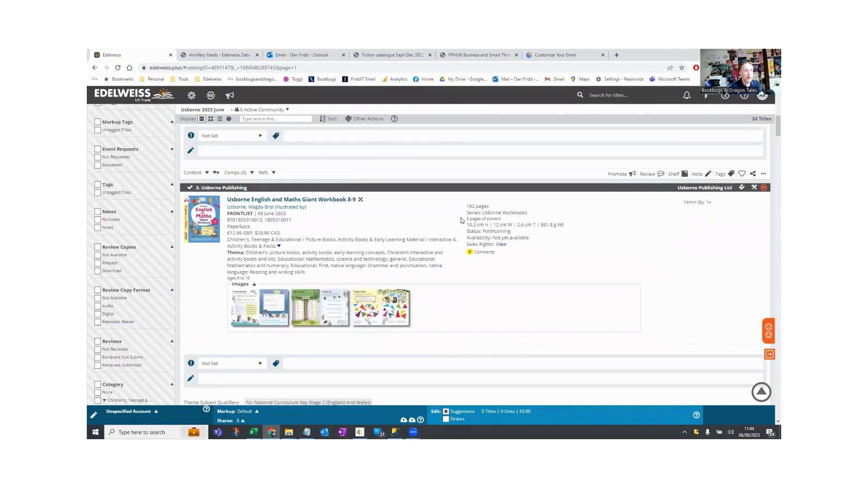
pyautogui.scroll(-8, 465, 233)
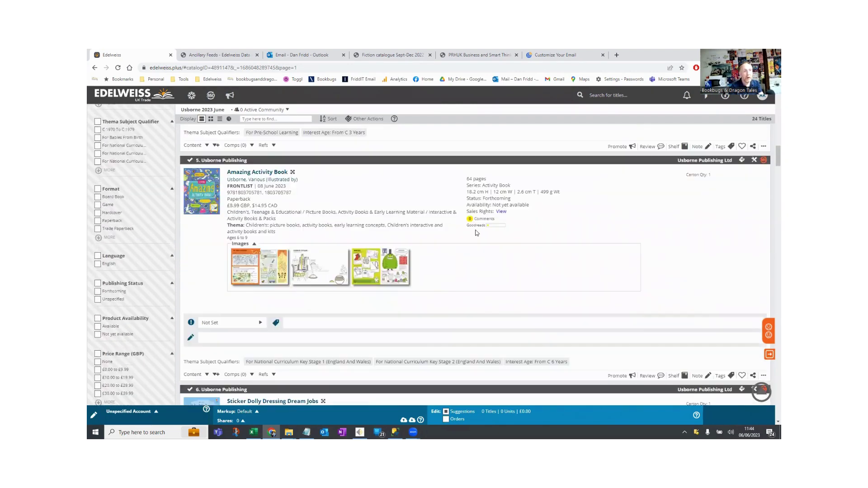
pyautogui.scroll(-10, 510, 243)
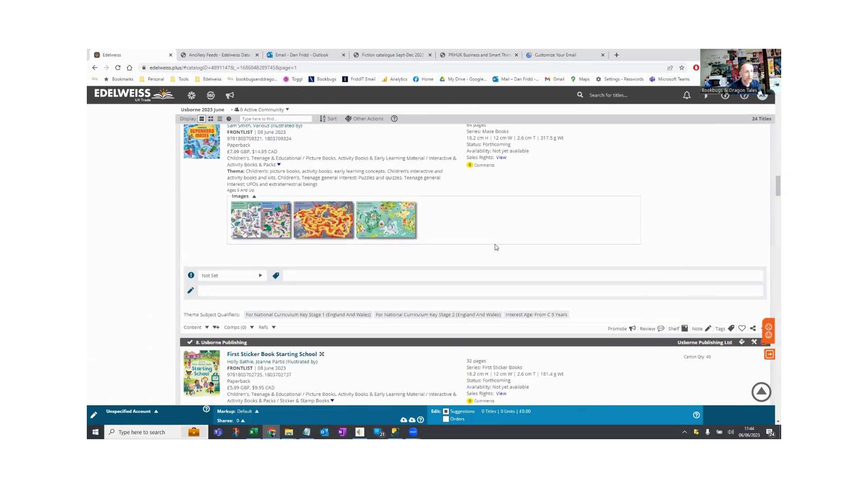
pyautogui.scroll(10, 452, 244)
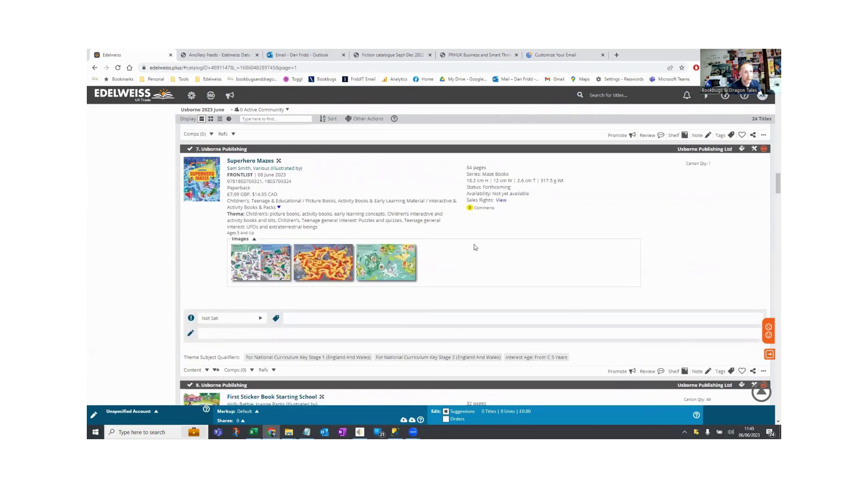
pyautogui.scroll(6, 317, 234)
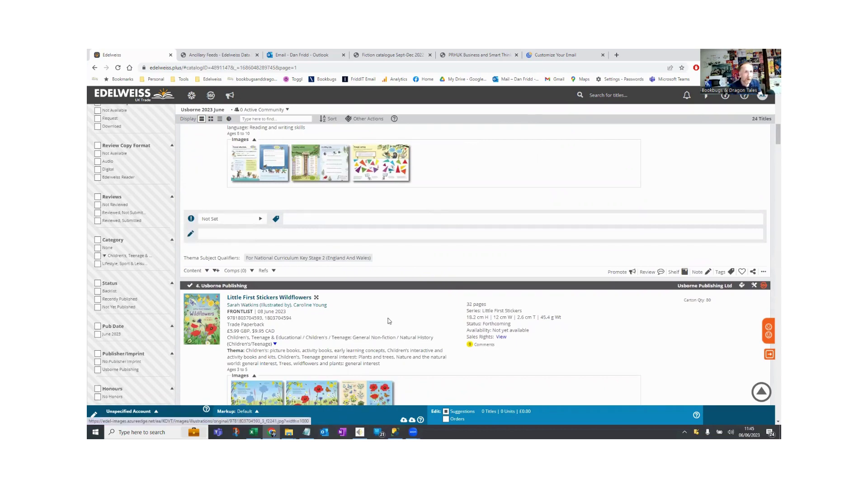
pyautogui.scroll(1, 265, 236)
pyautogui.scroll(15, 264, 236)
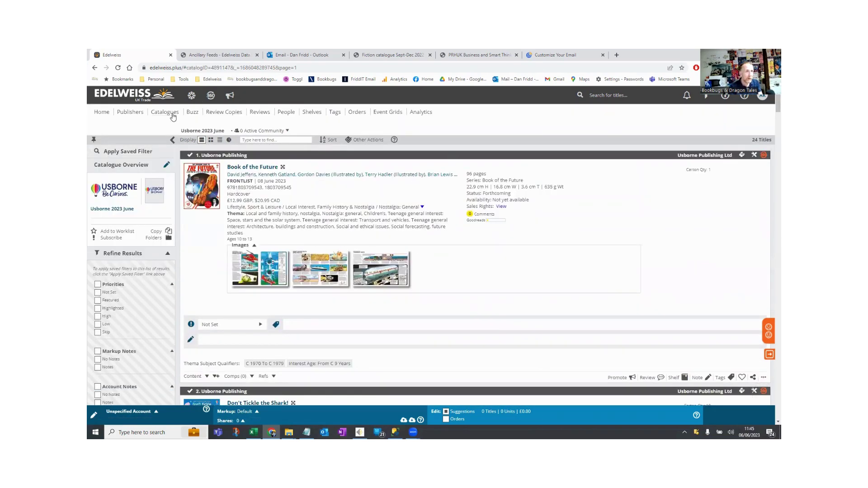
pyautogui.click(171, 113)
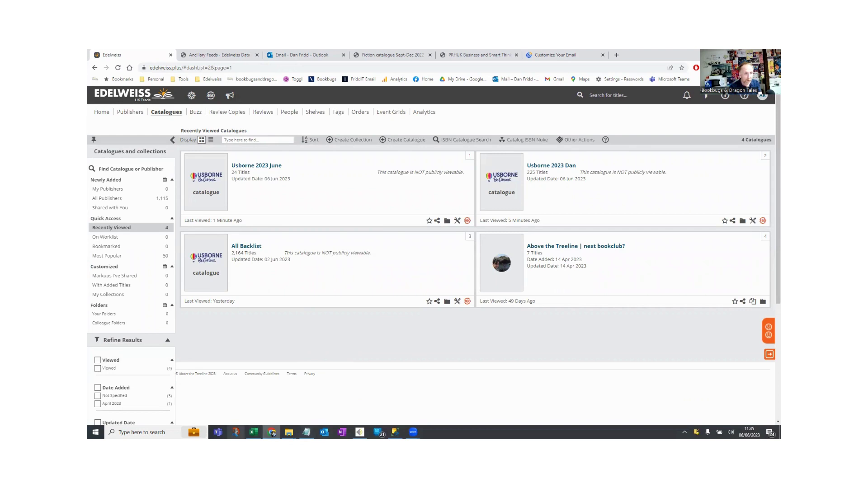
# Filter the export's PubDate to July 2023 only and select the July ISBNs from A2 down.
pyautogui.hotkey('alt', 'Tab')
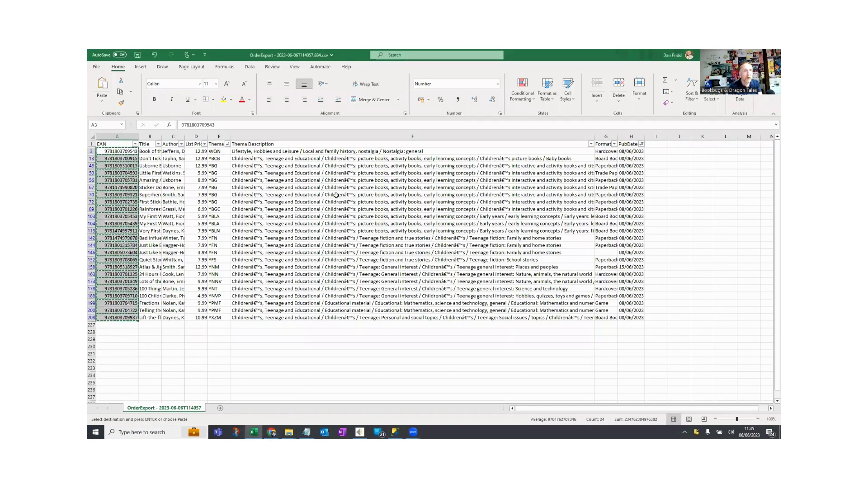
pyautogui.click(642, 144)
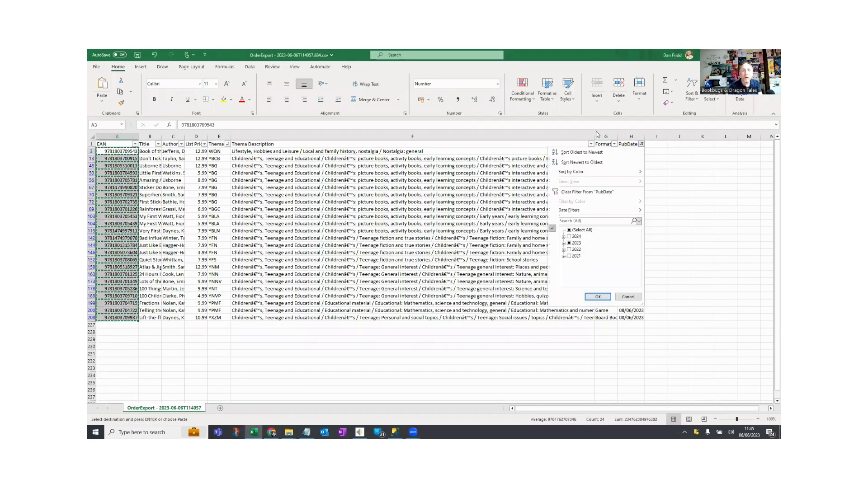
pyautogui.click(564, 243)
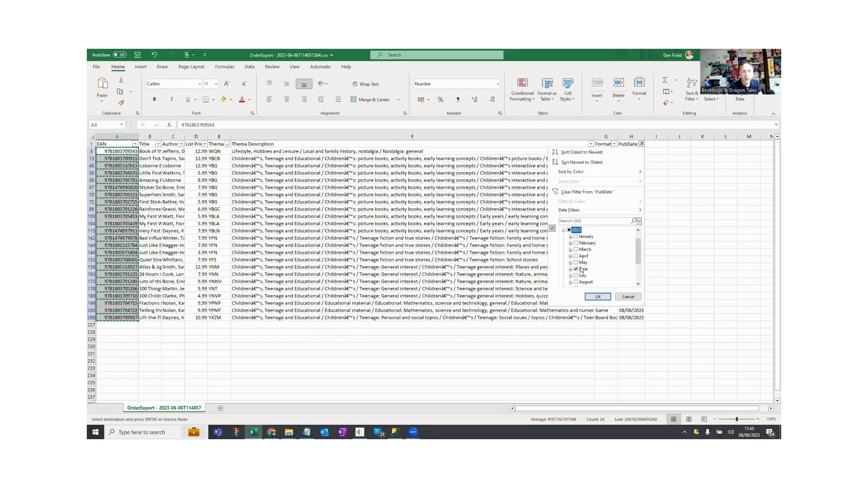
pyautogui.click(570, 281)
pyautogui.click(583, 269)
pyautogui.scroll(-2, 587, 267)
pyautogui.click(575, 250)
pyautogui.click(597, 297)
pyautogui.click(135, 152)
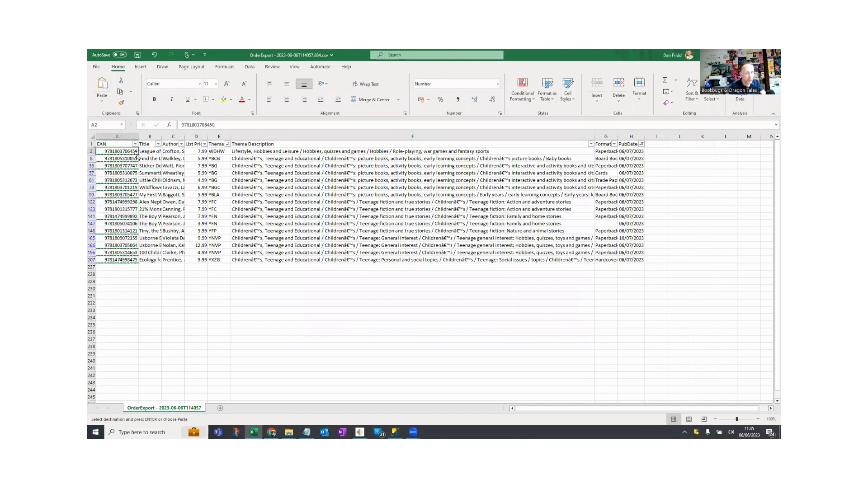
pyautogui.hotkey('shift', 'Down')
pyautogui.hotkey('shift', 'Down')
pyautogui.hotkey('shift', 'Down')
pyautogui.hotkey('shift', 'Down')
pyautogui.hotkey('shift', 'Down')
pyautogui.hotkey('shift', 'Down')
pyautogui.hotkey('shift', 'Down')
pyautogui.hotkey('shift', 'Down')
pyautogui.hotkey('shift', 'Down')
pyautogui.hotkey('shift', 'Down')
pyautogui.hotkey('shift', 'Down')
pyautogui.hotkey('shift', 'Down')
pyautogui.hotkey('shift', 'Down')
pyautogui.hotkey('shift', 'Down')
pyautogui.hotkey('shift', 'Down')
pyautogui.hotkey('ctrl', 'c')
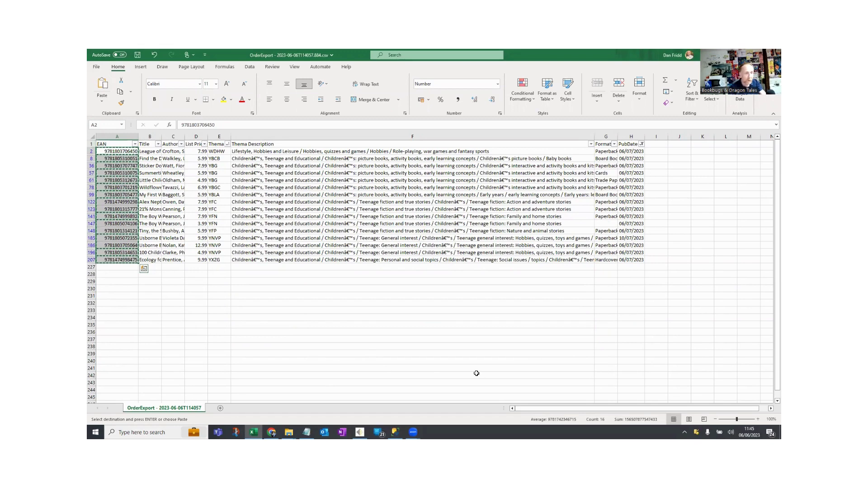
# Start a new Edelweiss catalogue named 'Usborne 2023 July'.
pyautogui.click(271, 432)
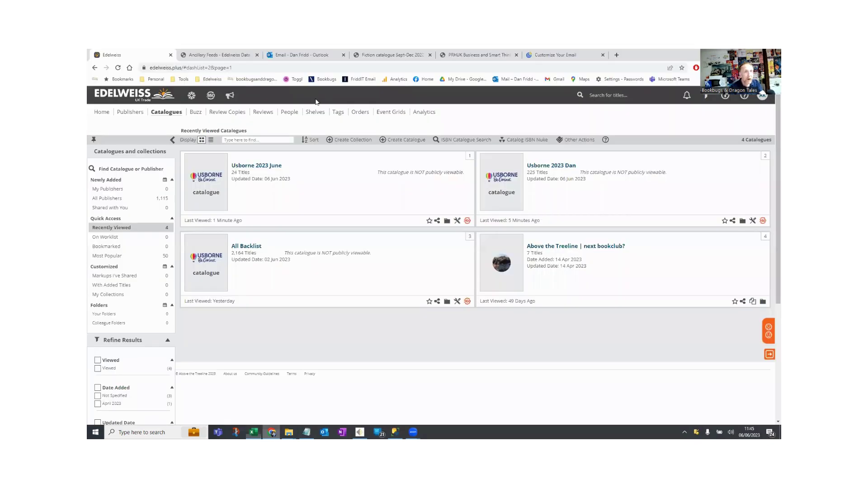
pyautogui.click(406, 140)
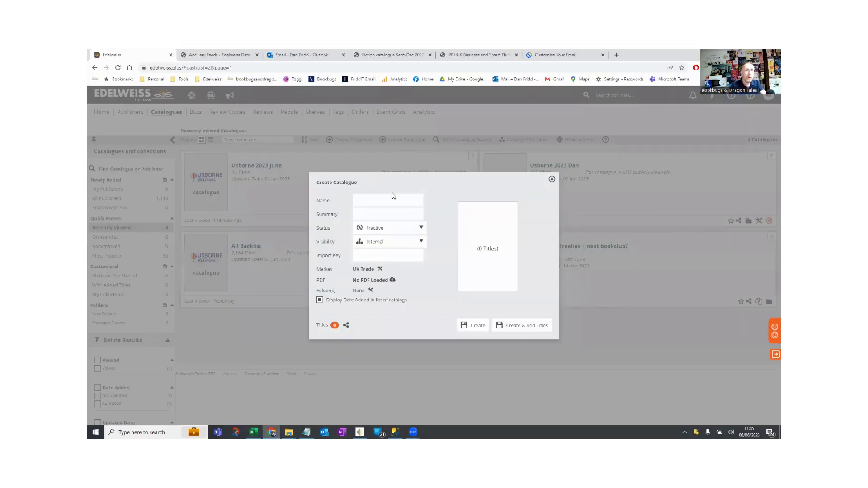
pyautogui.click(394, 197)
pyautogui.write('Us')
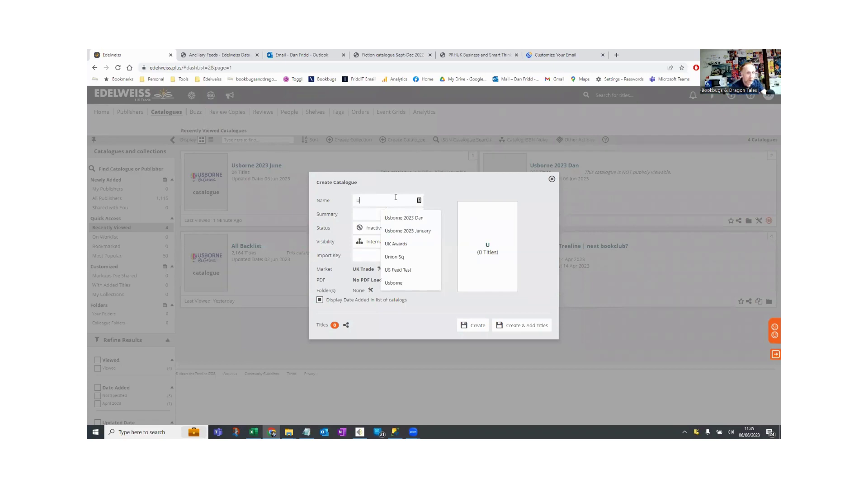
pyautogui.press('Down')
pyautogui.press('Down')
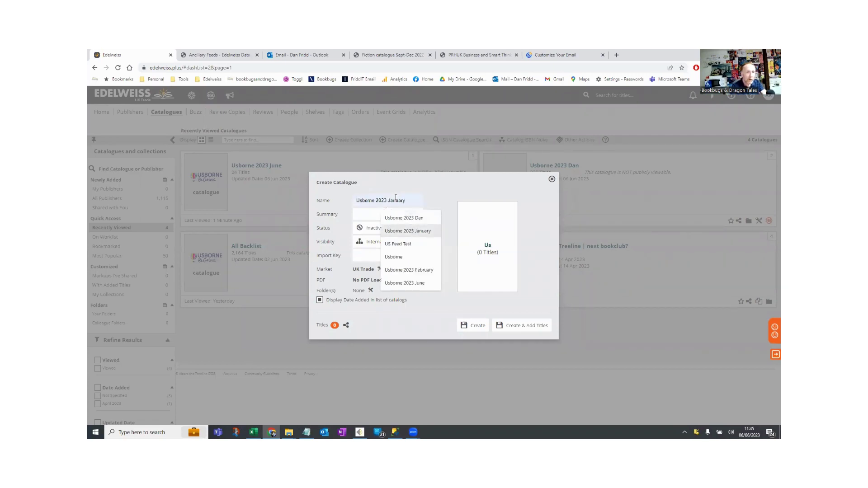
pyautogui.click(414, 200)
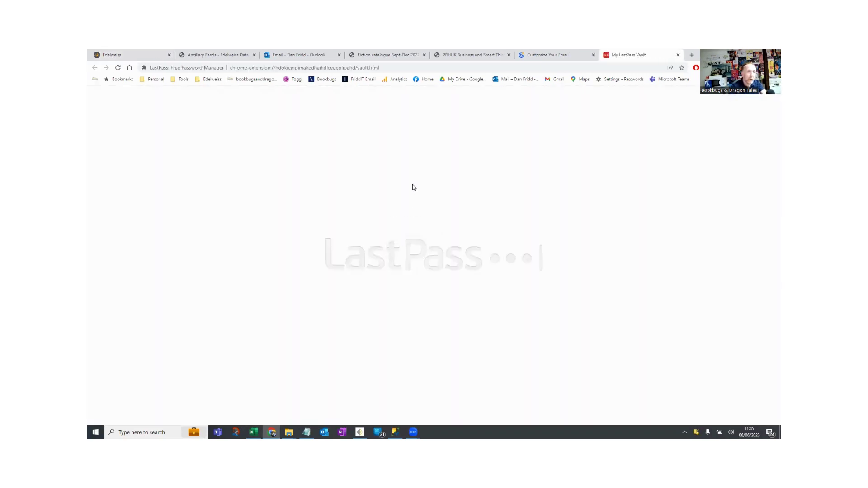
pyautogui.click(677, 55)
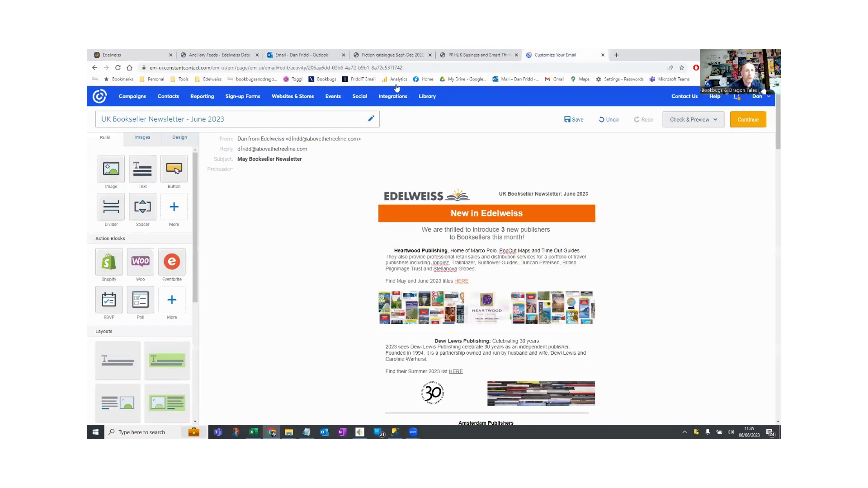
pyautogui.click(140, 55)
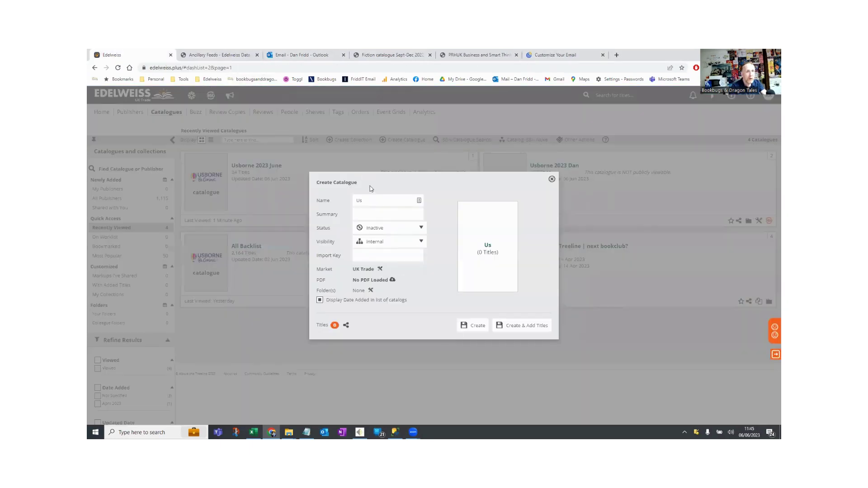
pyautogui.write('borne ')
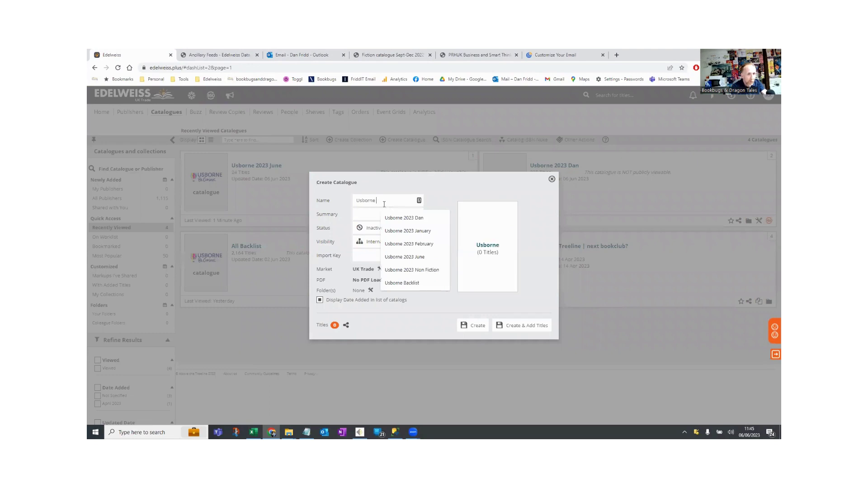
pyautogui.write('2023')
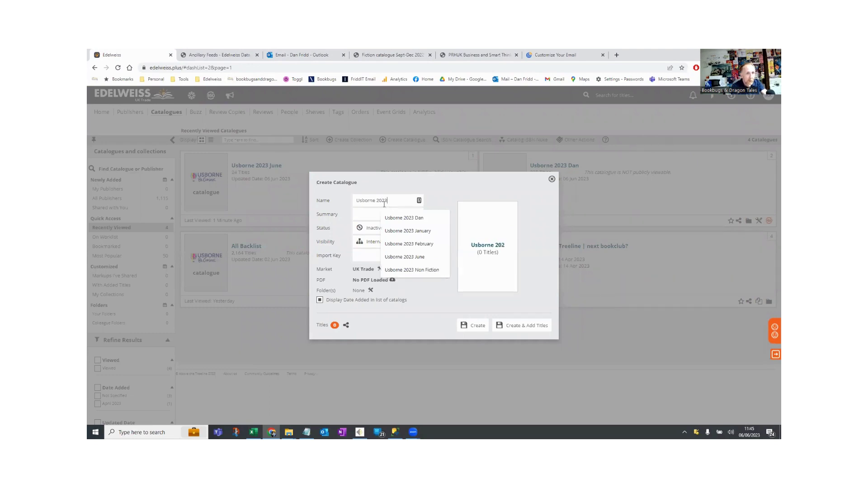
pyautogui.write(' July')
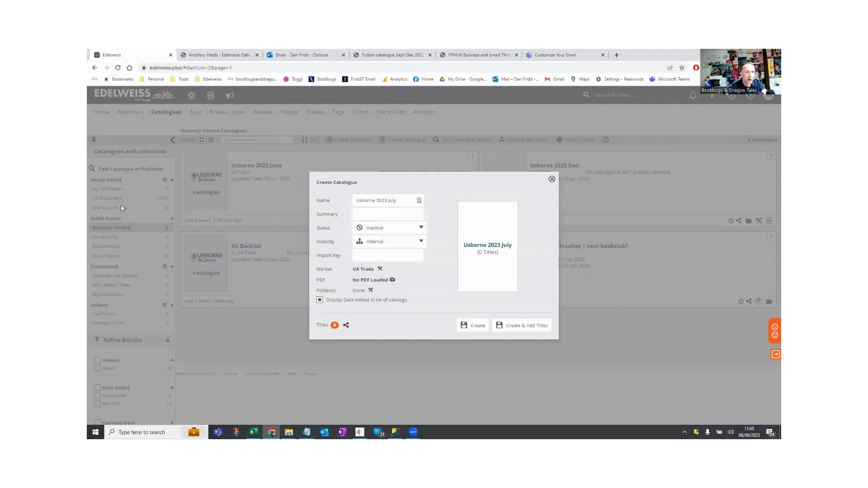
pyautogui.click(536, 325)
# Put the new catalogue in the Hidden folder and create it.
pyautogui.click(497, 109)
pyautogui.click(371, 291)
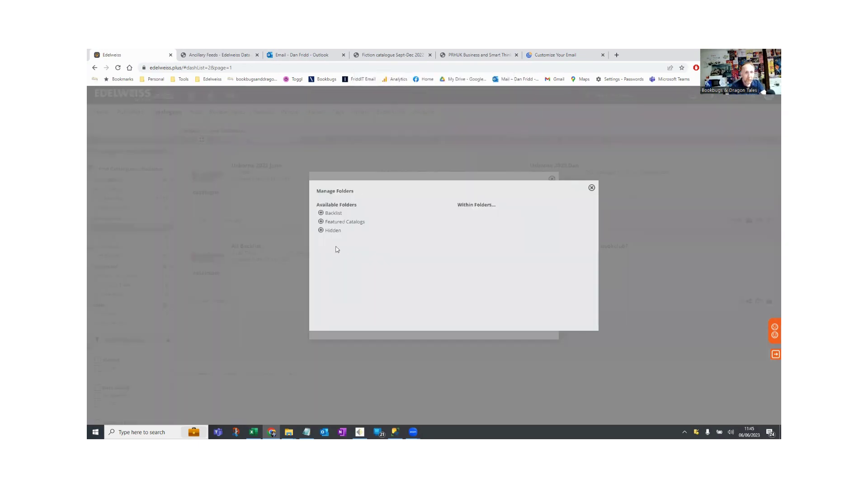
pyautogui.click(320, 231)
pyautogui.click(591, 189)
pyautogui.click(525, 327)
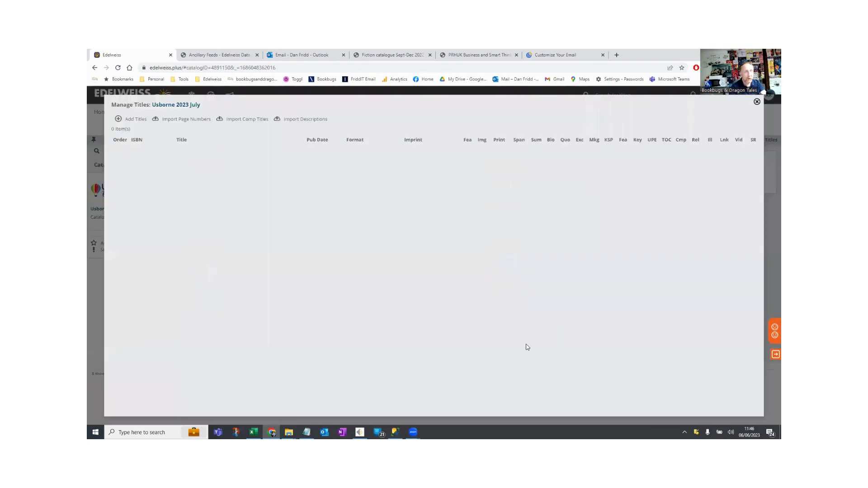
# Paste and add the 16 July ISBNs, then return to the catalogue page.
pyautogui.click(128, 120)
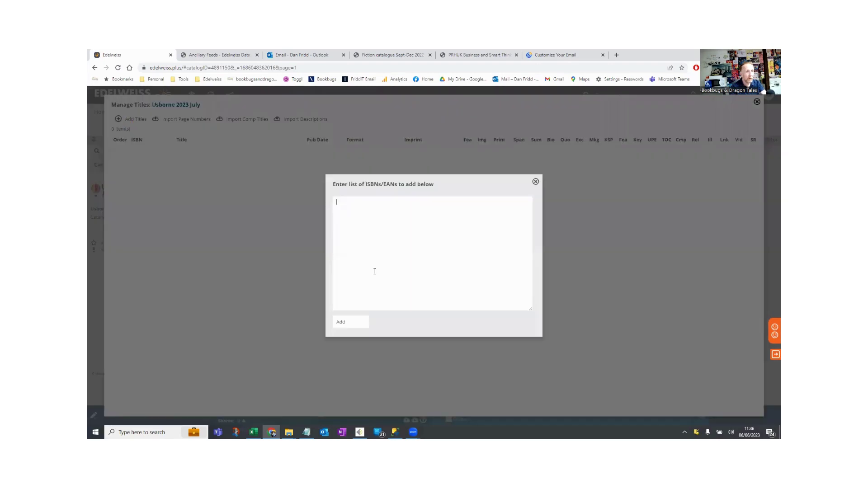
pyautogui.click(374, 270)
pyautogui.hotkey('ctrl', 'v')
pyautogui.click(350, 322)
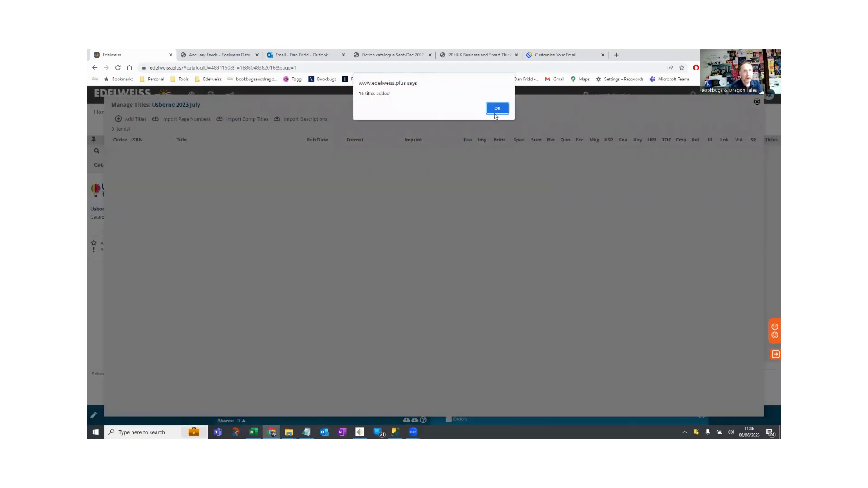
pyautogui.click(497, 109)
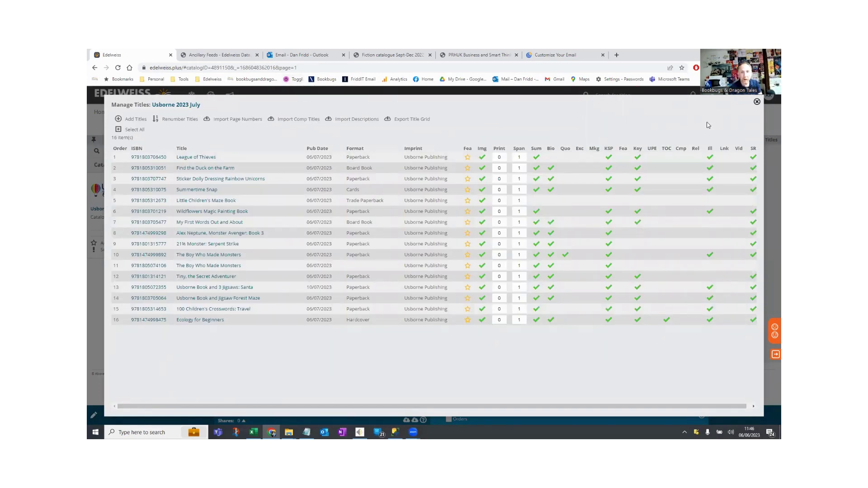
pyautogui.click(756, 102)
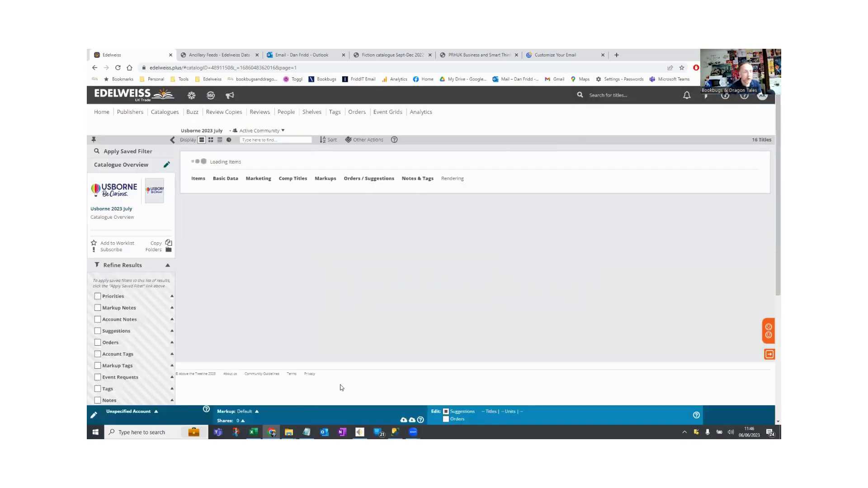
# Clear the PubDate filter so rows from every publication year show.
pyautogui.hotkey('alt', 'Tab')
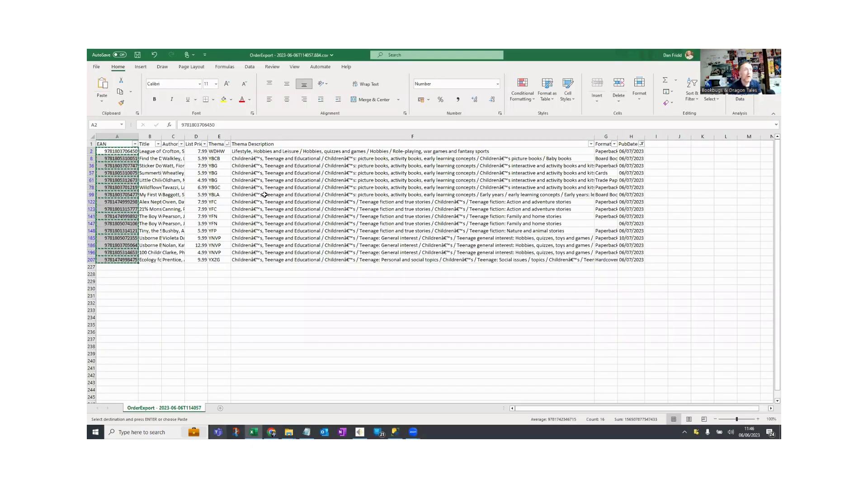
pyautogui.click(264, 194)
pyautogui.click(168, 165)
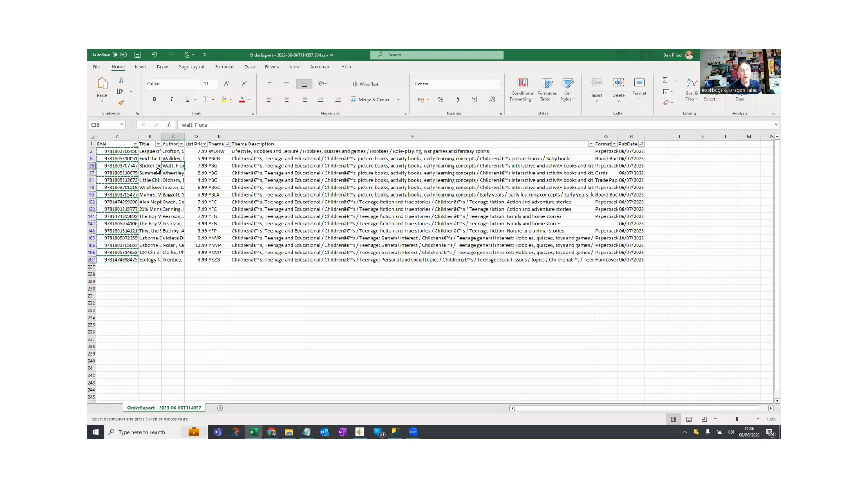
pyautogui.click(641, 144)
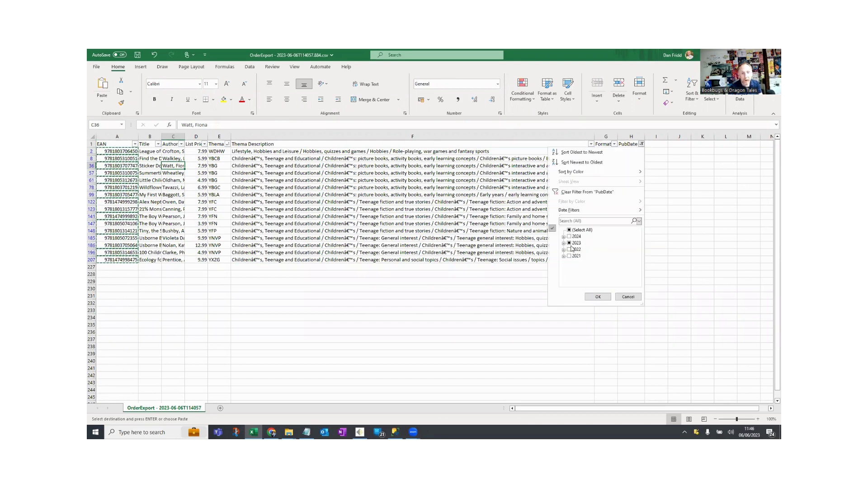
pyautogui.click(570, 230)
pyautogui.click(569, 230)
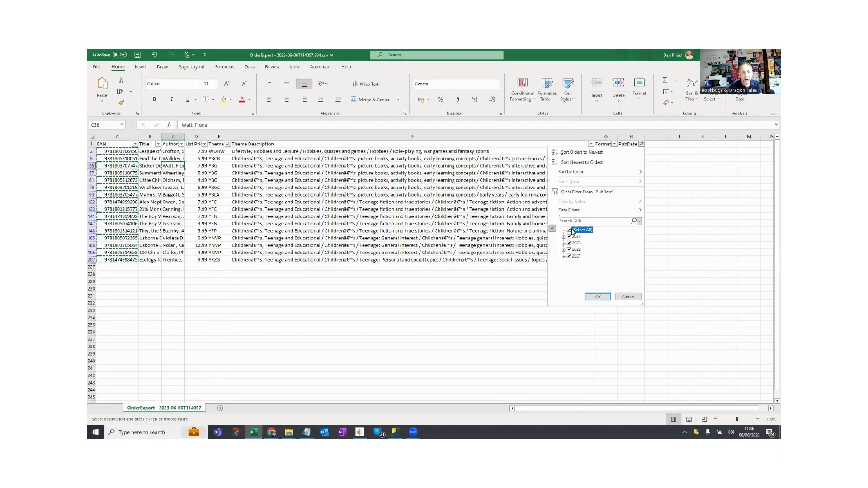
pyautogui.click(595, 296)
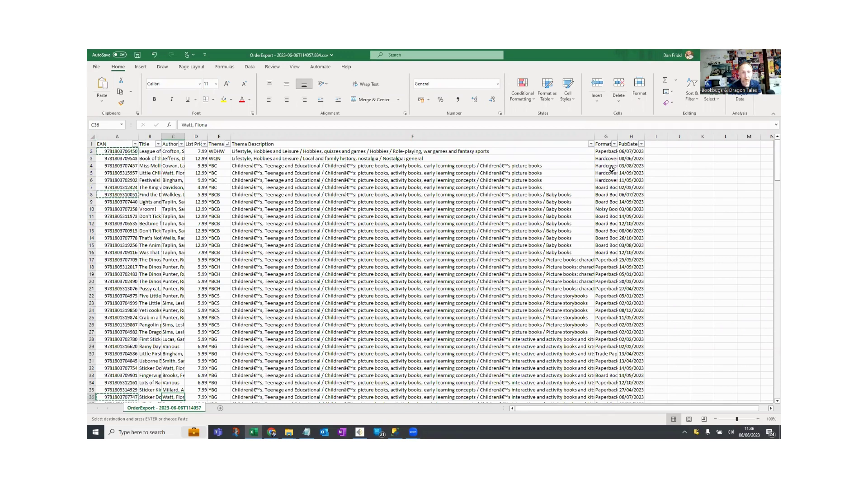
# Filter the Format column to Board Book only.
pyautogui.click(614, 143)
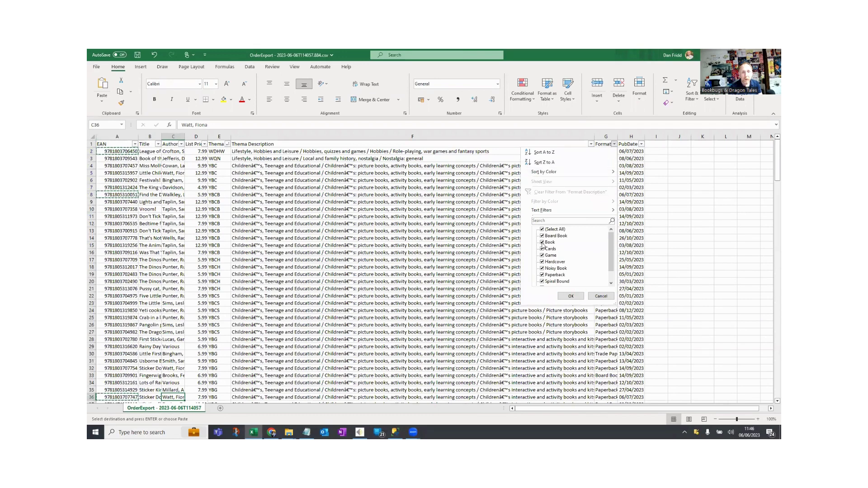
pyautogui.click(542, 230)
pyautogui.click(542, 236)
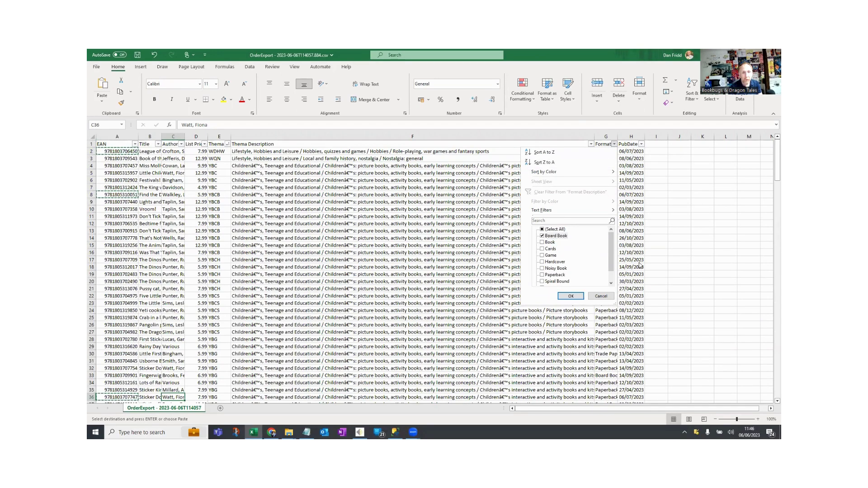
pyautogui.click(570, 297)
# Select and copy the 60 Board Book EANs.
pyautogui.click(105, 199)
pyautogui.moveTo(122, 149); pyautogui.dragTo(122, 401)
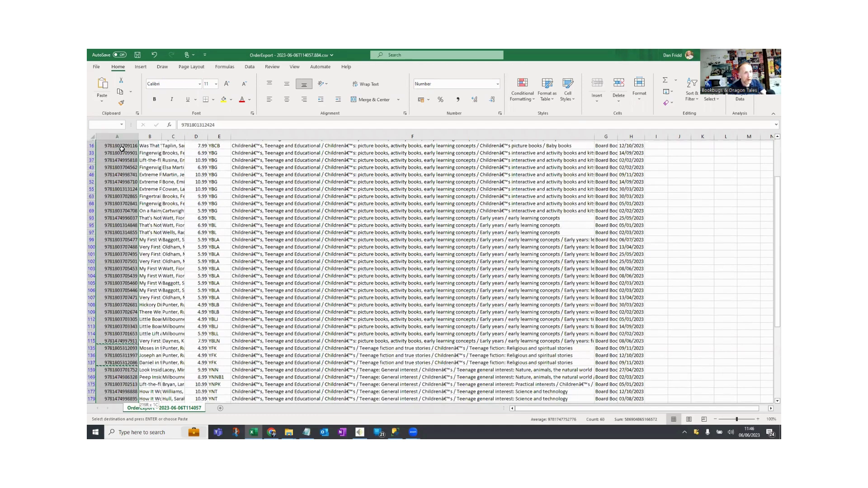
pyautogui.scroll(-5, 280, 294)
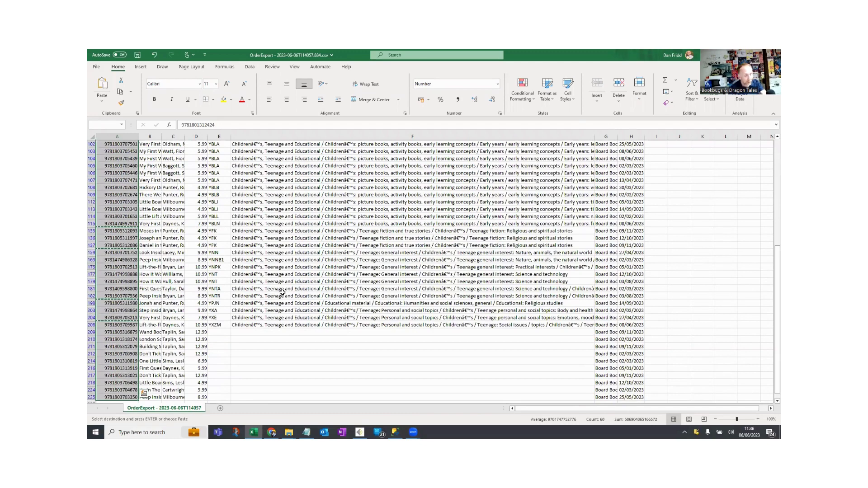
pyautogui.hotkey('ctrl', 'q')
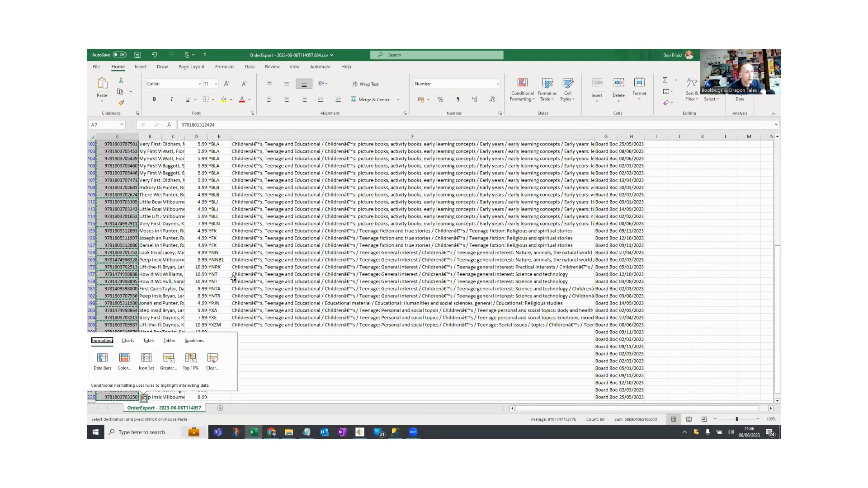
pyautogui.click(119, 158)
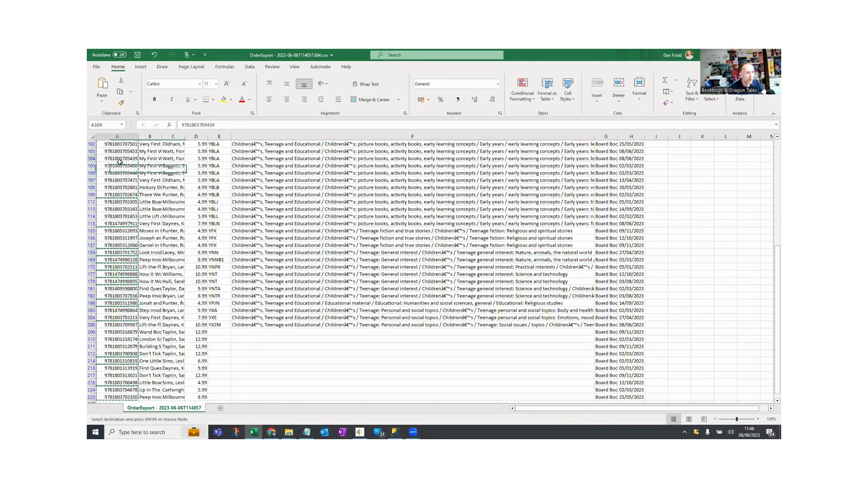
pyautogui.scroll(8, 120, 152)
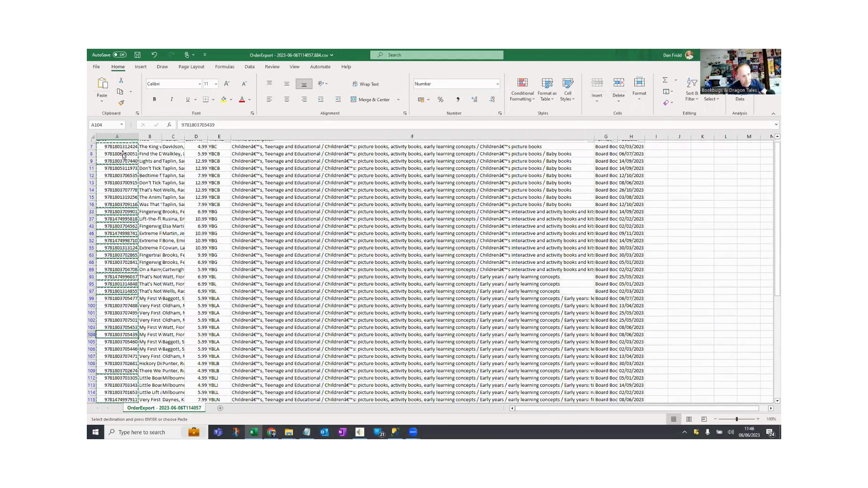
pyautogui.click(119, 147)
pyautogui.hotkey('ctrl', 'shift', 'Down')
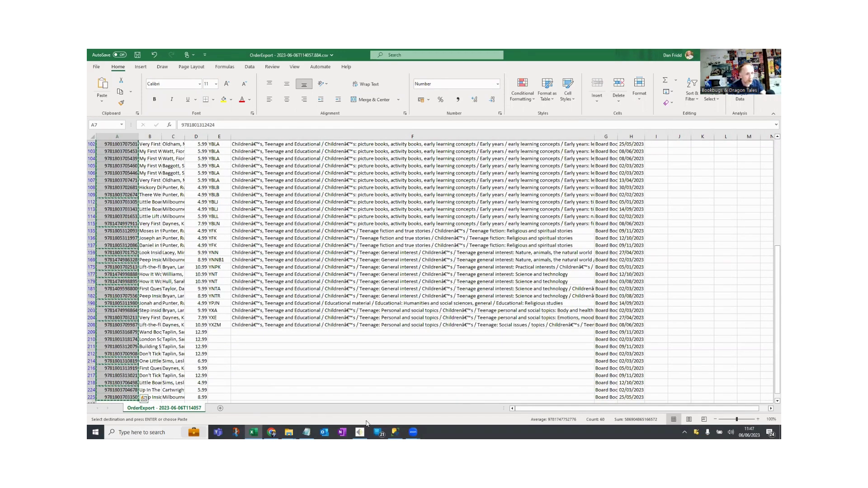
pyautogui.click(271, 432)
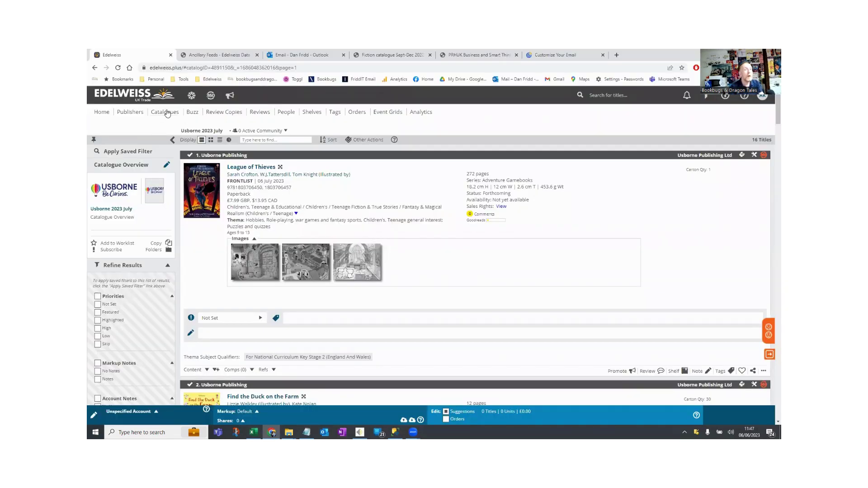
# Go to Usborne Publishing Ltd's publisher page and view its Hidden catalogues.
pyautogui.click(153, 113)
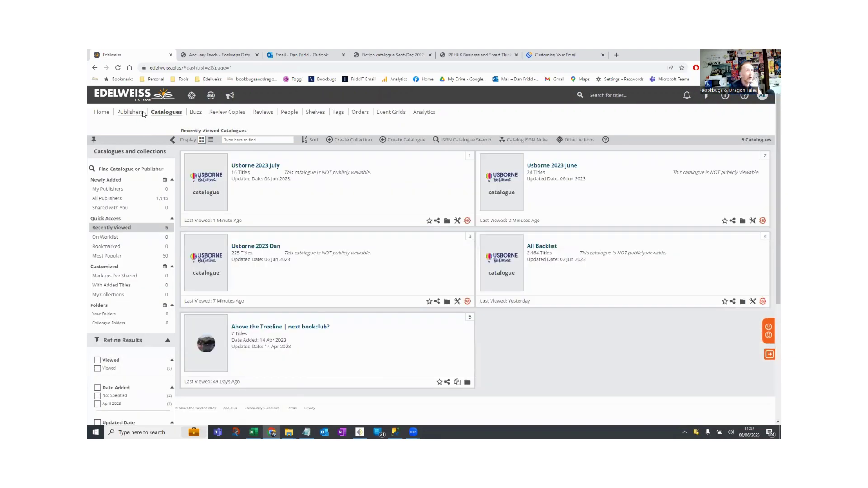
pyautogui.click(142, 113)
pyautogui.click(149, 153)
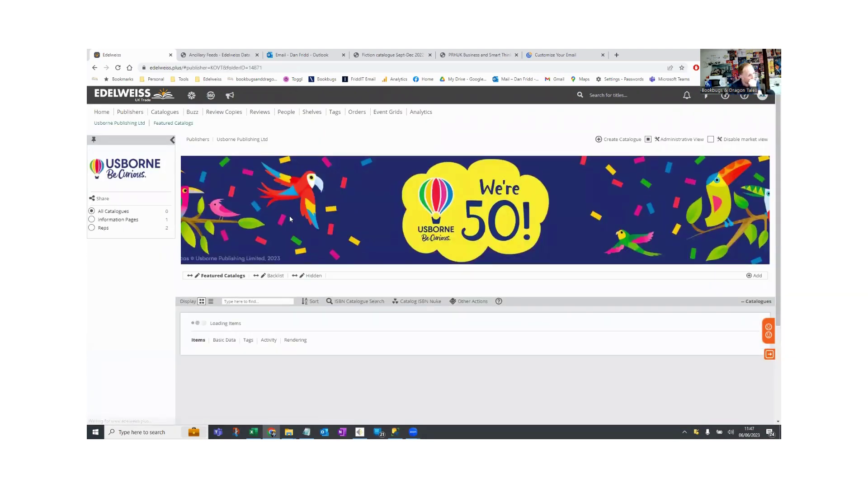
pyautogui.click(315, 274)
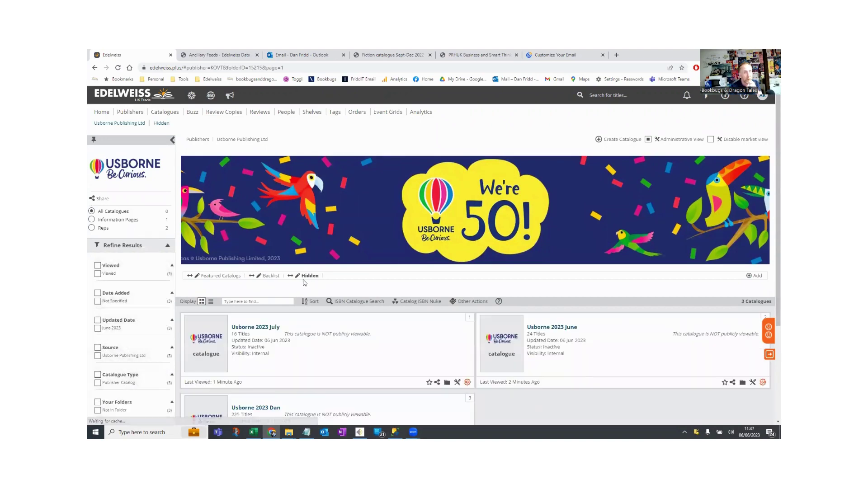
pyautogui.scroll(-1, 370, 311)
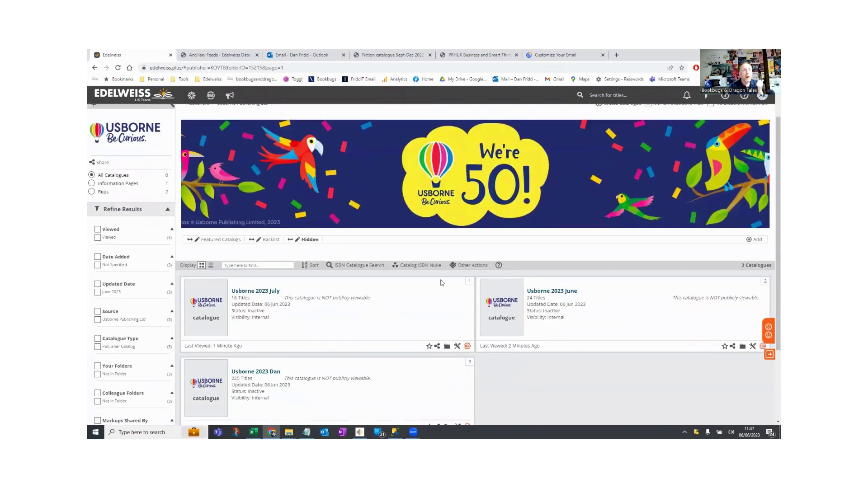
pyautogui.scroll(1, 587, 253)
pyautogui.scroll(2, 586, 253)
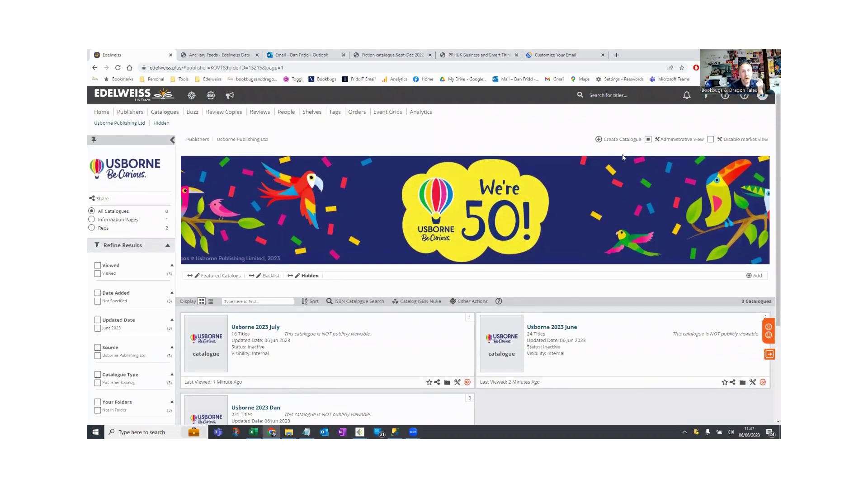
# Create a new catalogue named 'Board Books'.
pyautogui.click(622, 140)
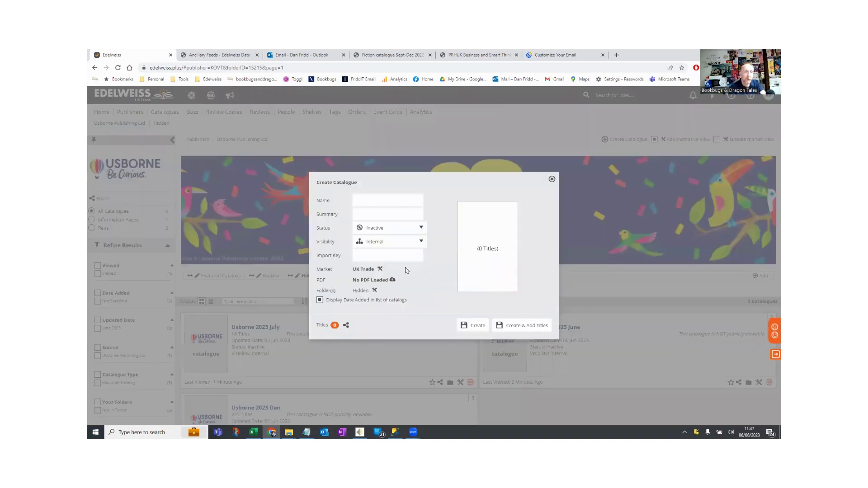
pyautogui.click(378, 200)
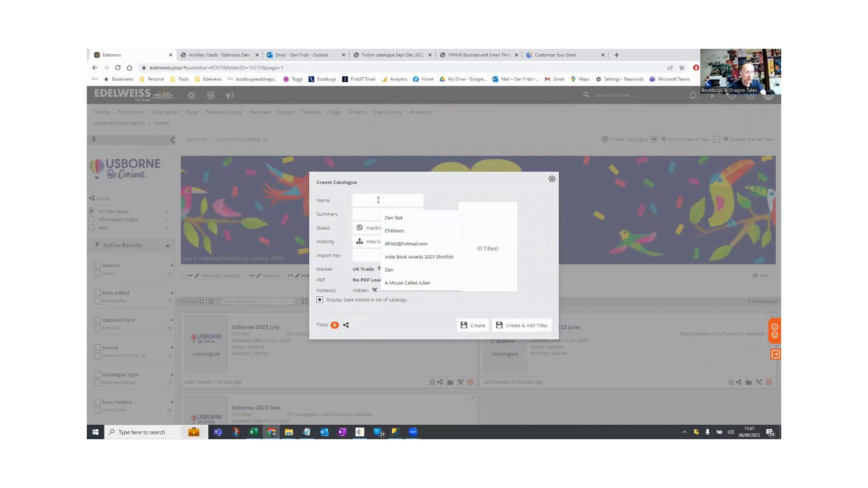
pyautogui.write('Boa')
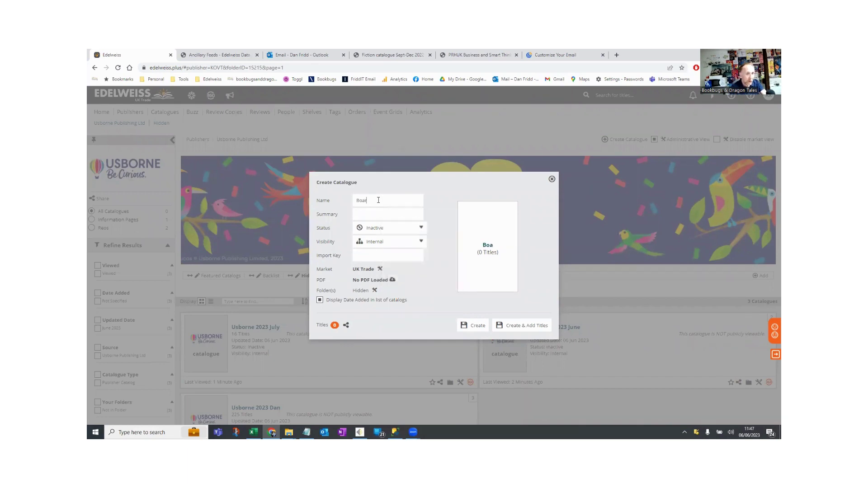
pyautogui.write('d Books')
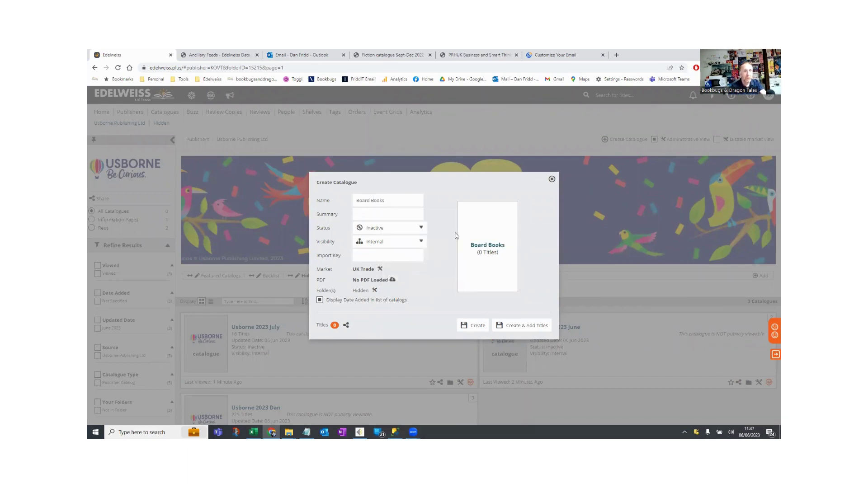
pyautogui.click(527, 328)
# Add the 60 Board Book ISBNs and scroll through the catalogue's titles.
pyautogui.click(128, 120)
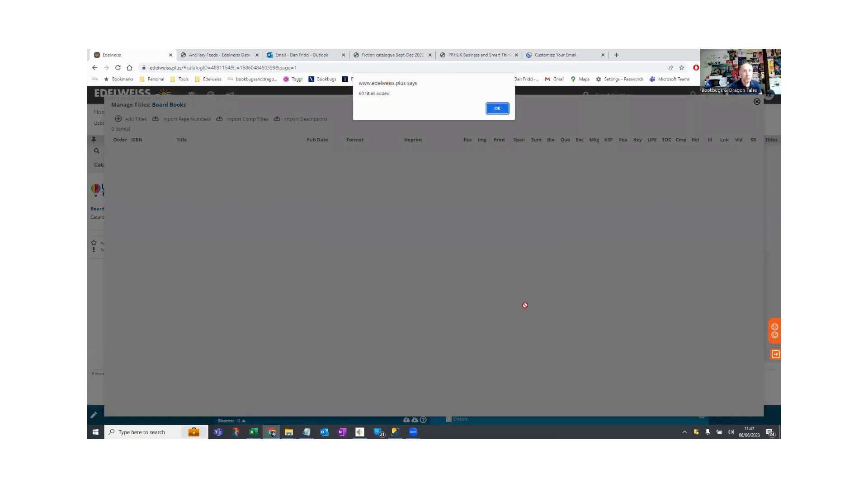
pyautogui.click(494, 109)
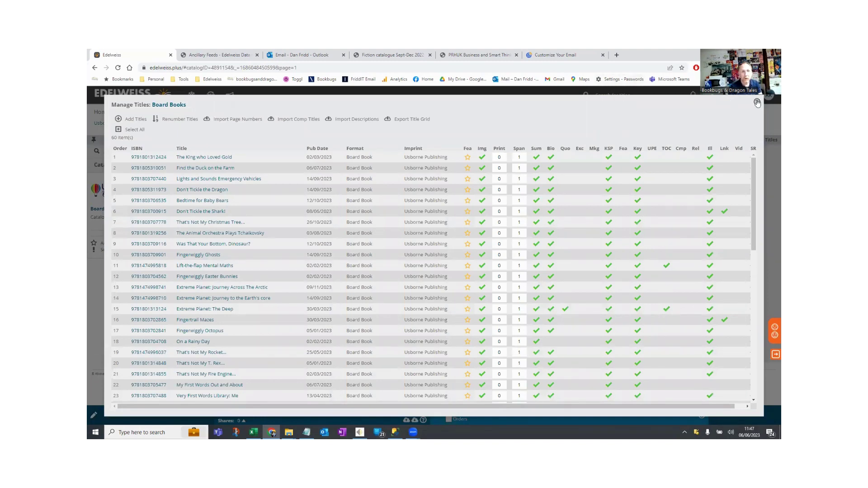
pyautogui.click(756, 102)
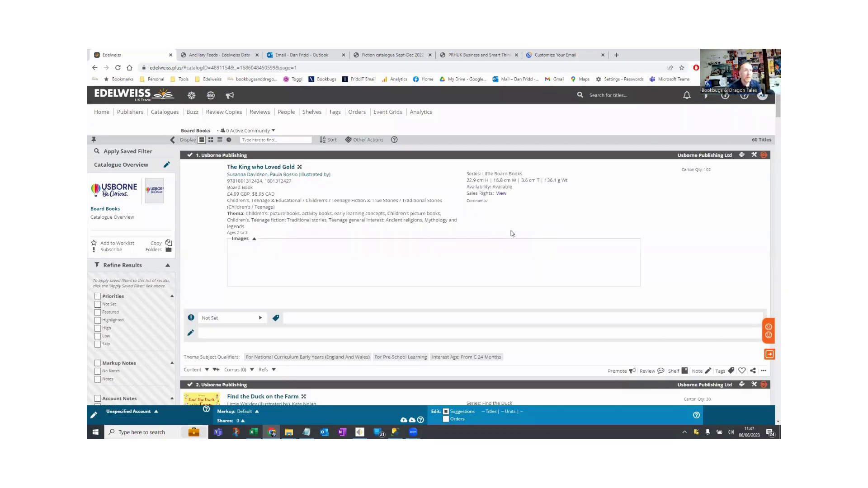
pyautogui.scroll(-3, 477, 214)
pyautogui.scroll(-8, 479, 216)
pyautogui.scroll(-3, 475, 216)
pyautogui.scroll(10, 472, 217)
pyautogui.scroll(3, 407, 237)
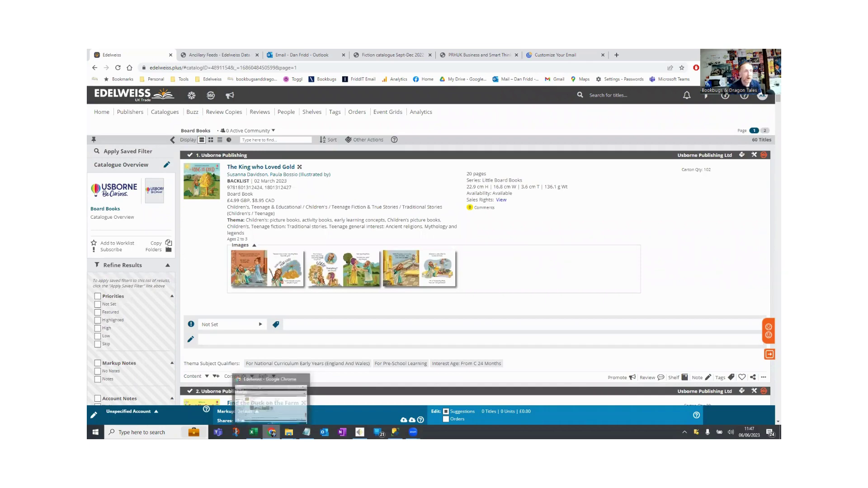
# Reset the Format filter to include every format.
pyautogui.click(253, 432)
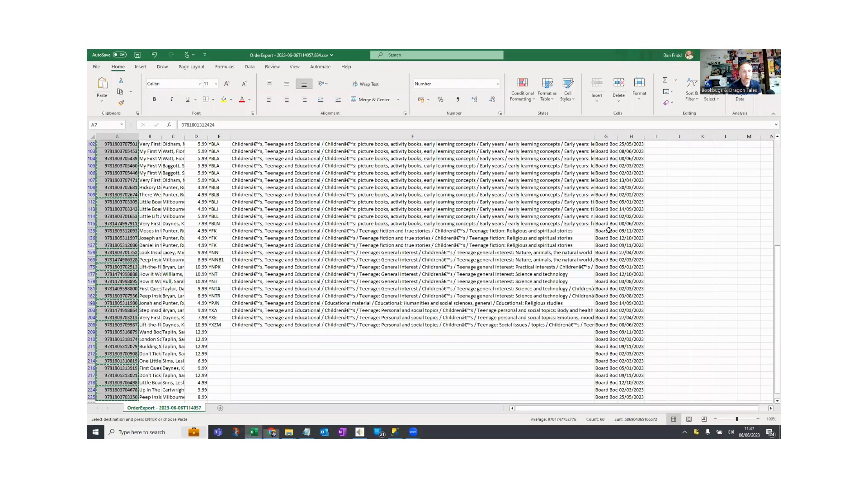
pyautogui.click(589, 252)
pyautogui.scroll(8, 622, 216)
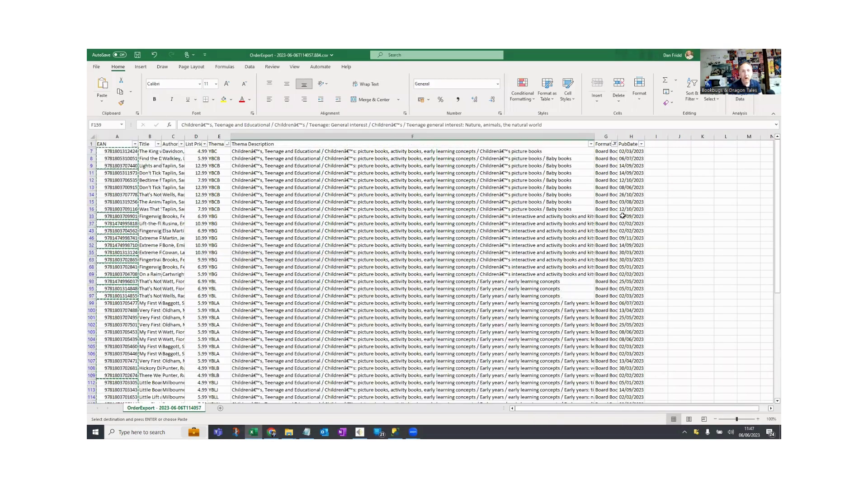
pyautogui.click(642, 145)
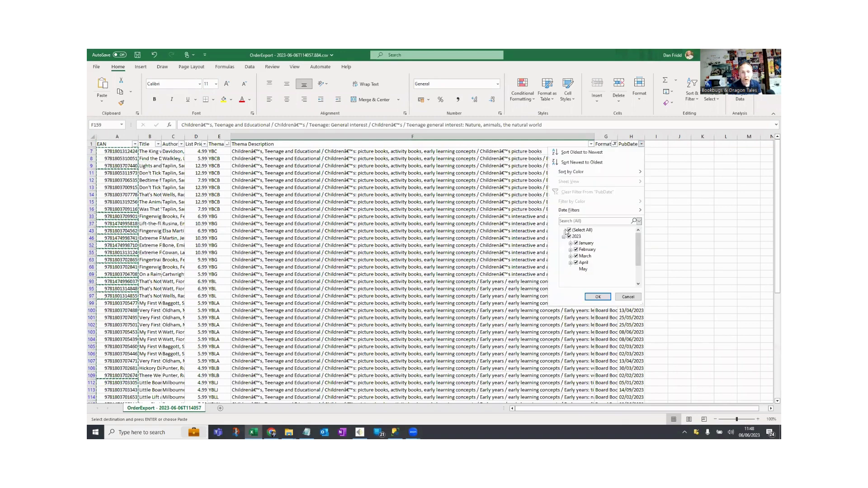
pyautogui.click(614, 144)
pyautogui.click(614, 144)
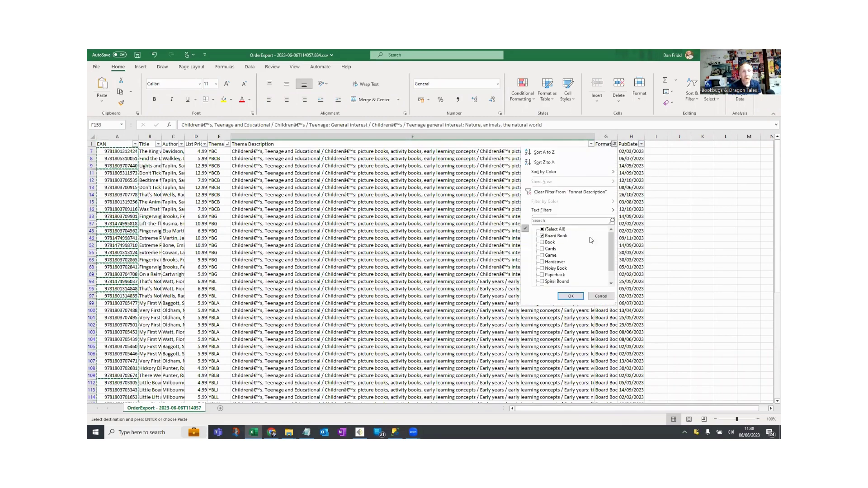
pyautogui.click(546, 230)
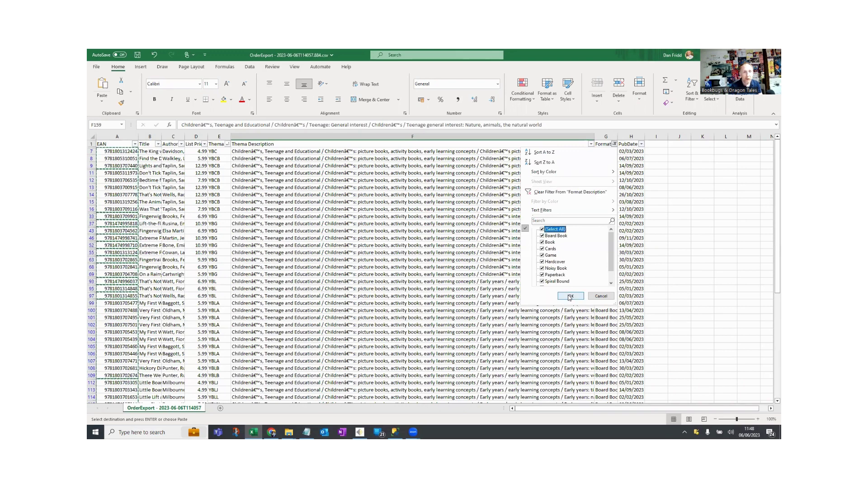
pyautogui.click(569, 297)
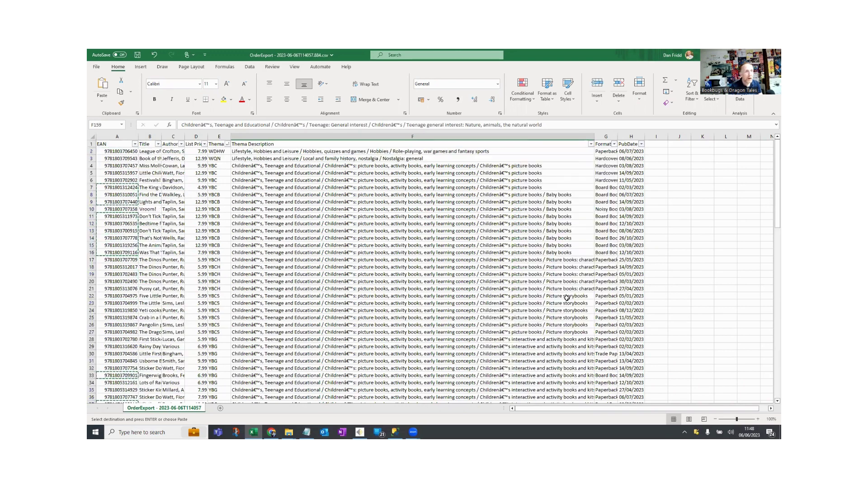
# Filter the Author column to a single author.
pyautogui.click(181, 145)
pyautogui.scroll(-1, 178, 258)
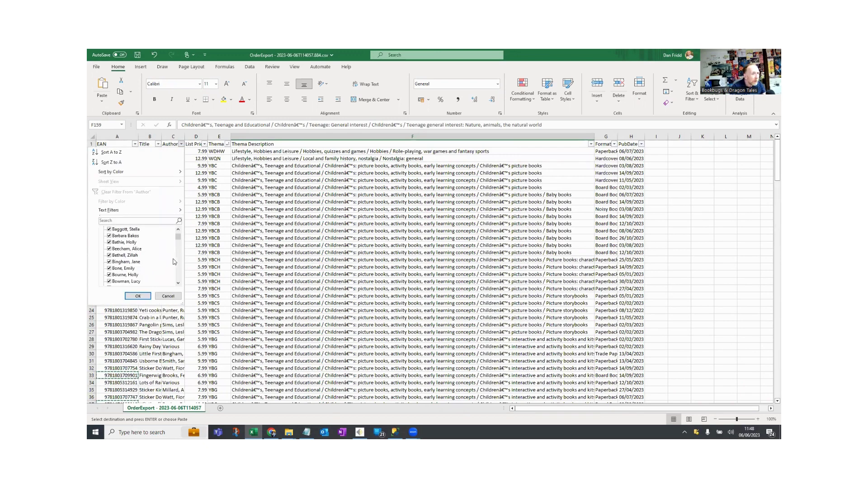
pyautogui.scroll(-1, 136, 256)
pyautogui.scroll(-1, 149, 262)
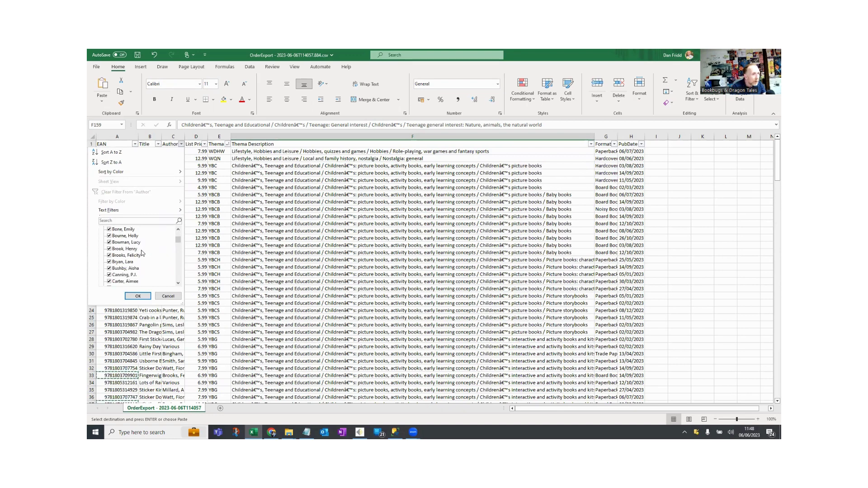
pyautogui.scroll(-4, 142, 249)
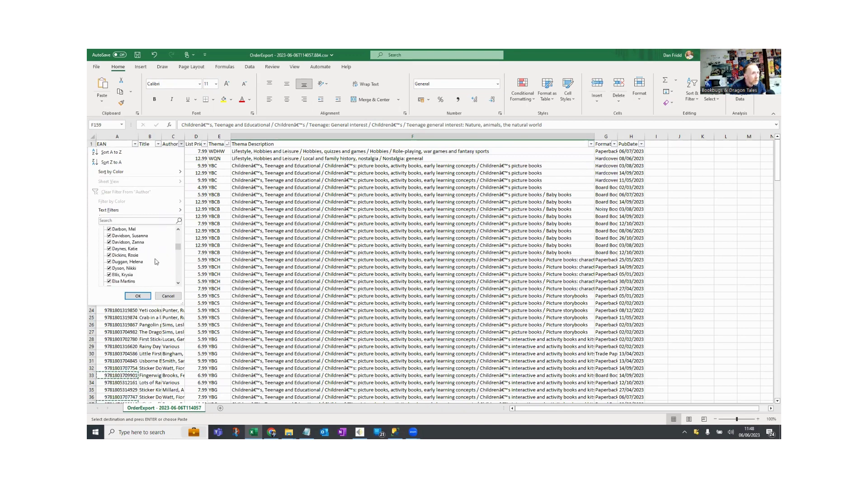
pyautogui.scroll(-2, 159, 267)
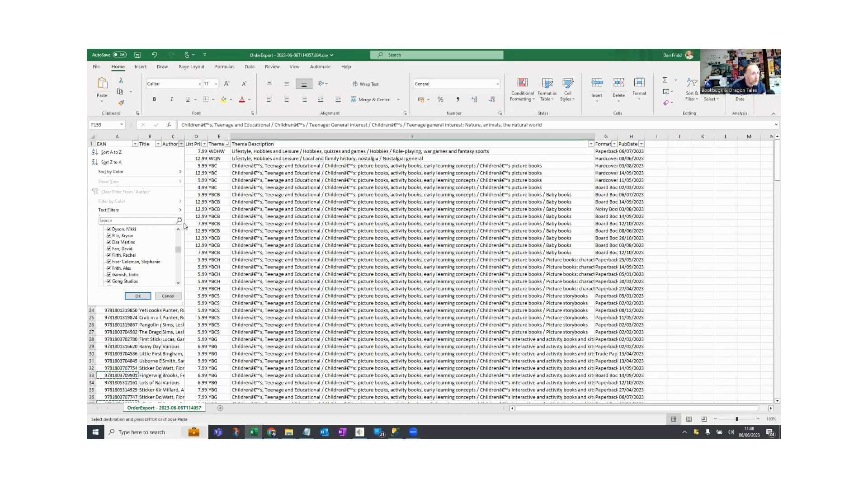
pyautogui.scroll(10, 135, 244)
pyautogui.click(109, 230)
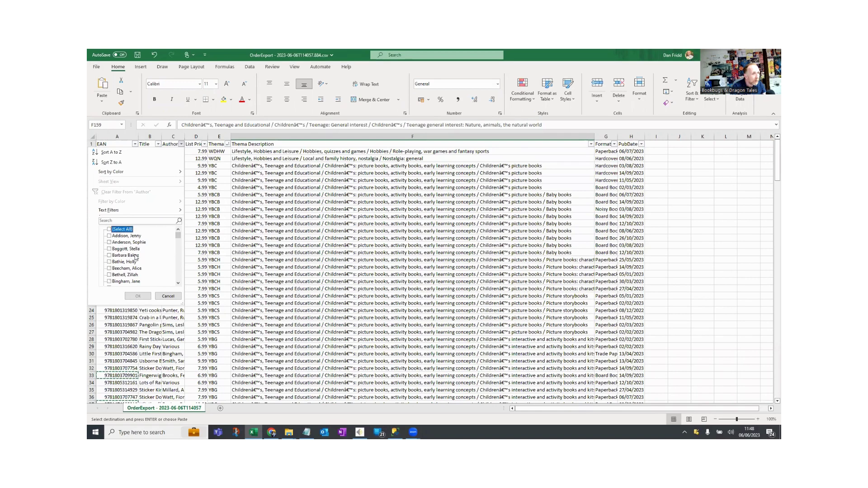
pyautogui.scroll(-6, 136, 257)
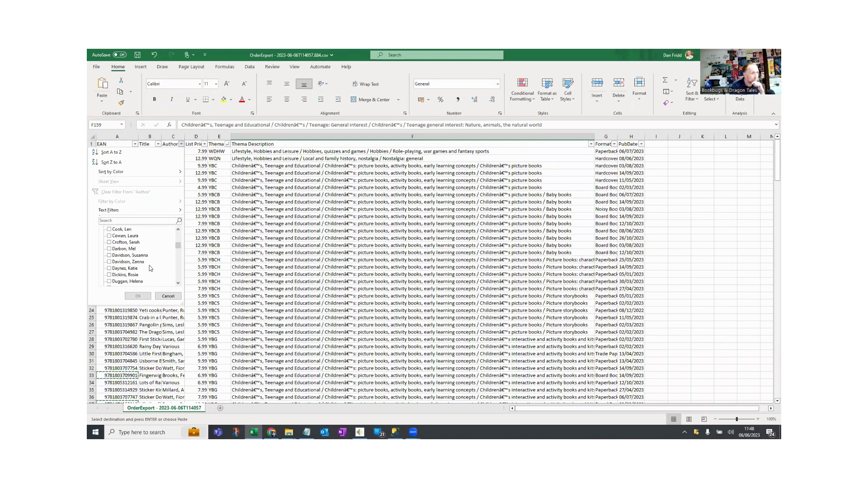
pyautogui.scroll(-1, 151, 269)
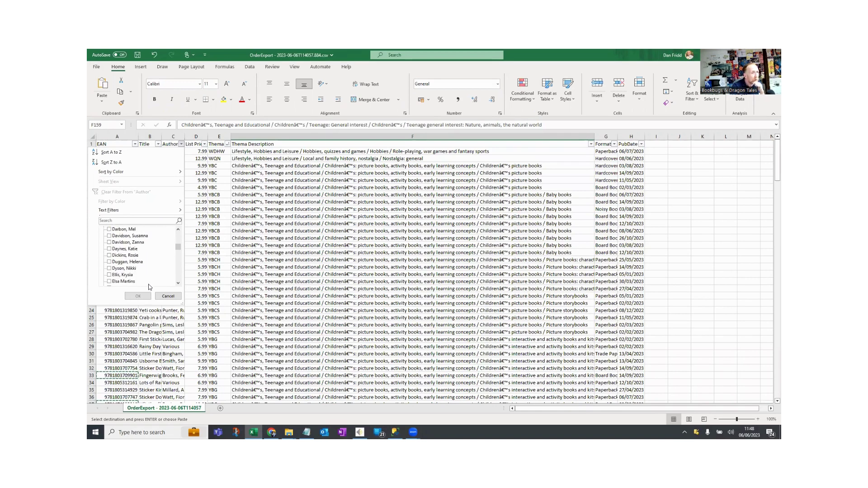
pyautogui.scroll(-1, 152, 266)
pyautogui.click(116, 269)
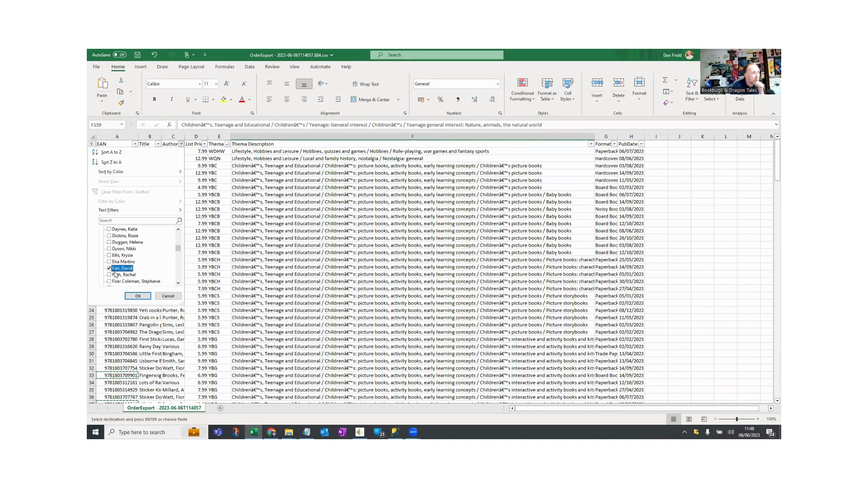
pyautogui.click(138, 296)
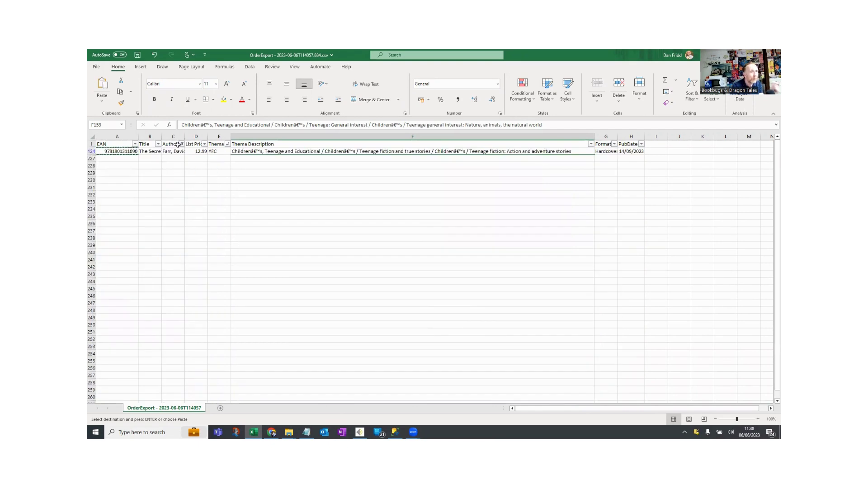
# Confirm the author choice and copy the EANs of that author's 14 titles.
pyautogui.click(181, 144)
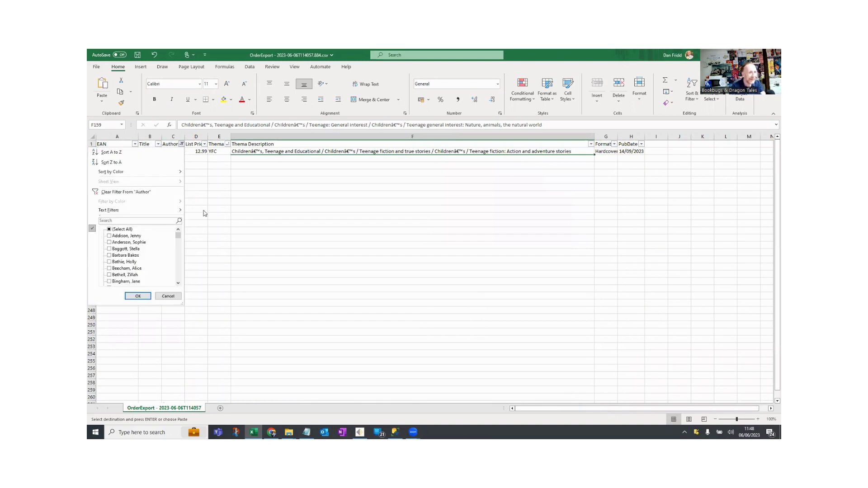
pyautogui.scroll(-1, 128, 251)
pyautogui.scroll(-1, 129, 258)
pyautogui.scroll(-12, 130, 261)
pyautogui.scroll(-10, 147, 274)
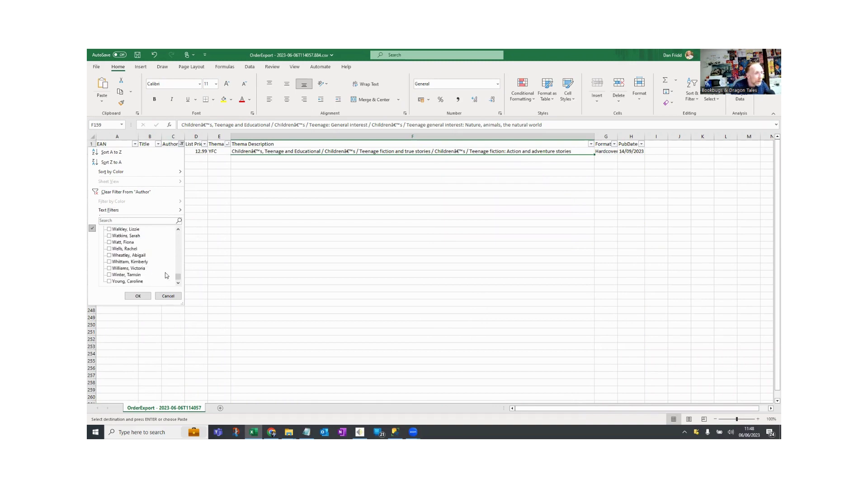
pyautogui.scroll(1, 127, 268)
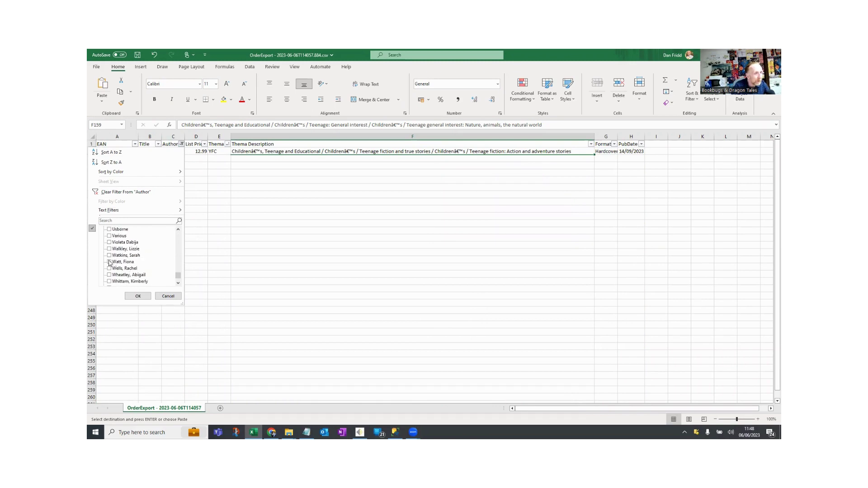
pyautogui.scroll(20, 154, 262)
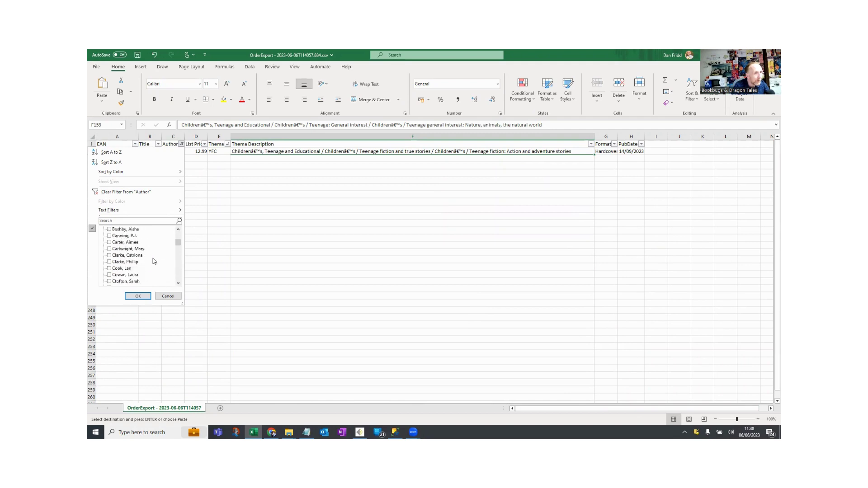
pyautogui.scroll(-5, 154, 261)
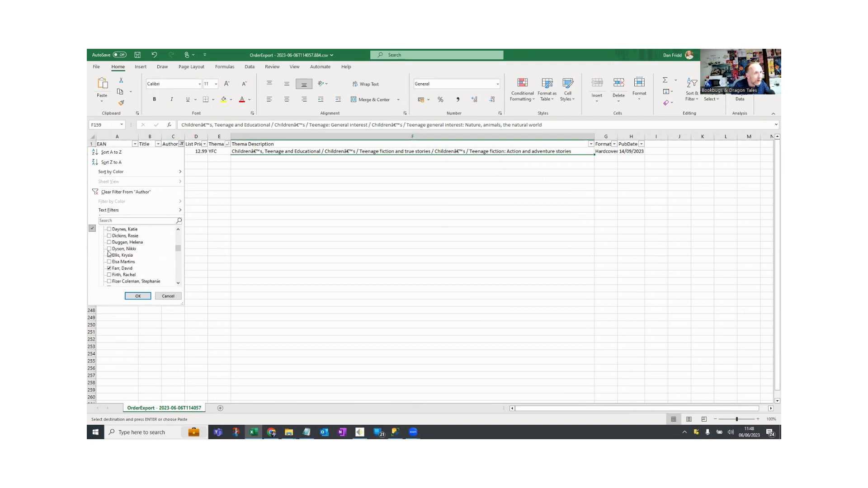
pyautogui.click(138, 296)
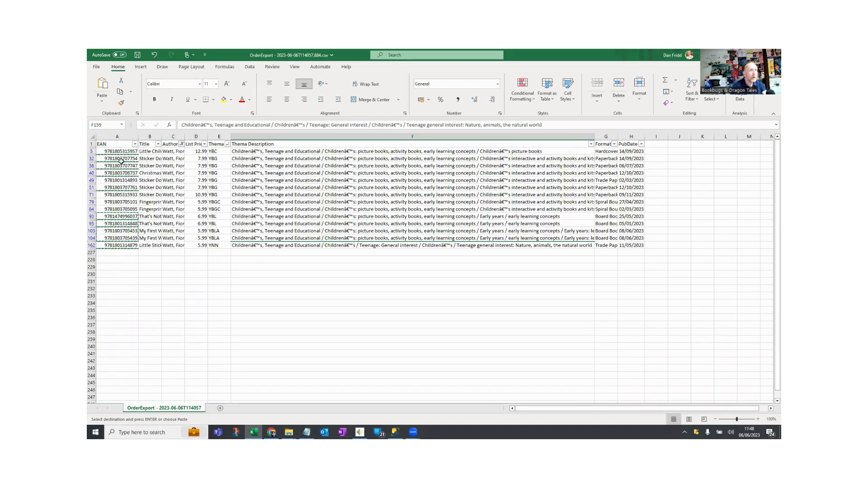
pyautogui.moveTo(116, 151); pyautogui.dragTo(141, 168)
pyautogui.hotkey('ctrl', 'v')
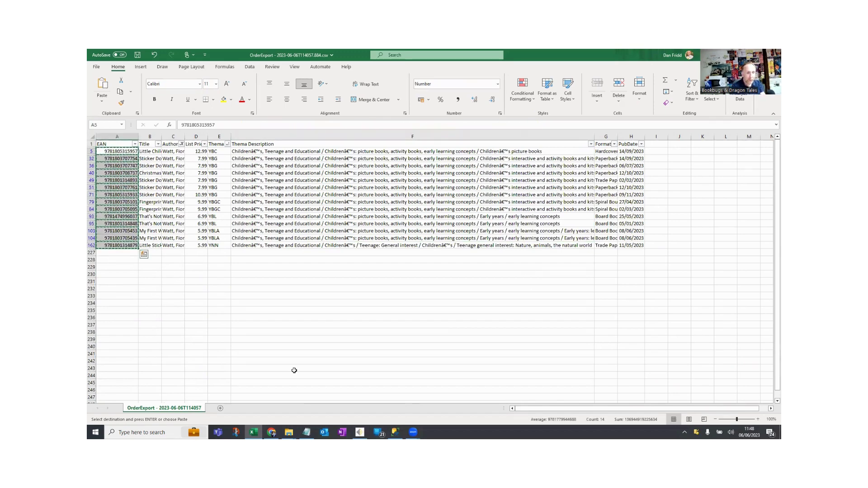
pyautogui.click(272, 432)
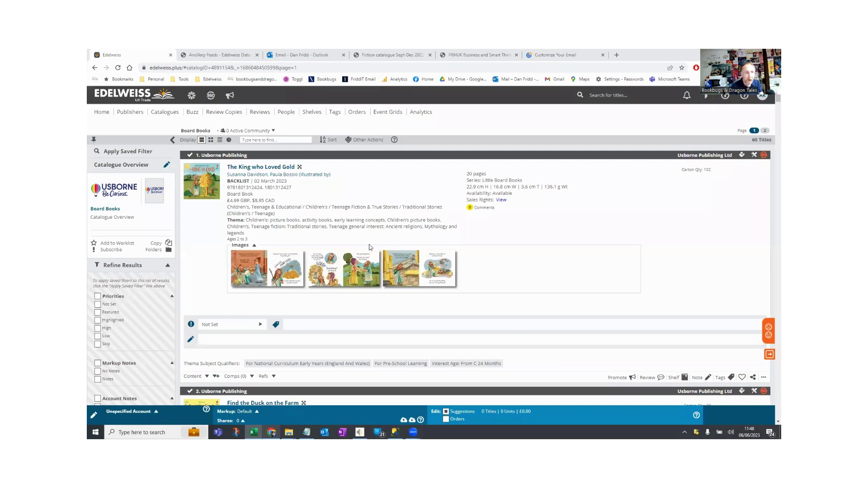
# Return to Usborne Publishing Ltd's Hidden catalogues, now listing four catalogues.
pyautogui.click(126, 113)
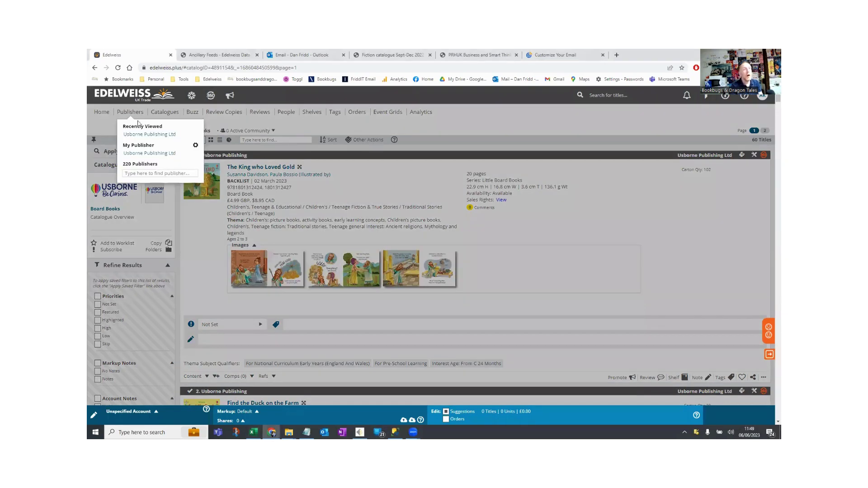
pyautogui.click(152, 154)
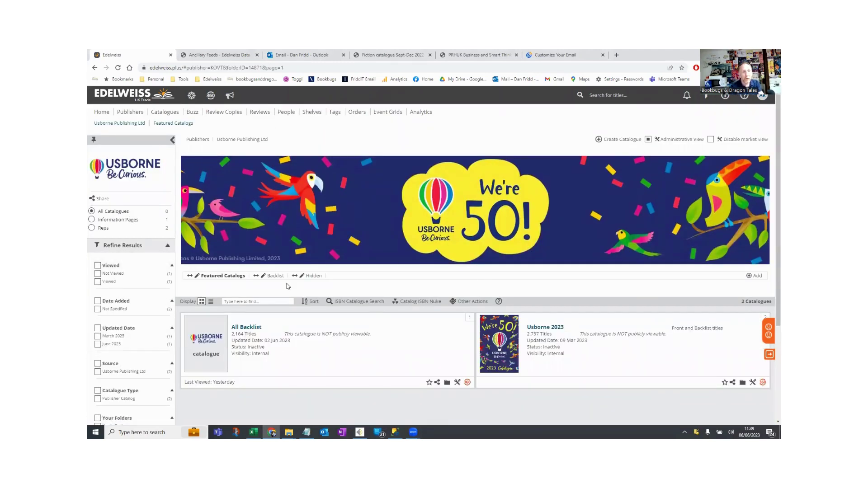
pyautogui.click(311, 276)
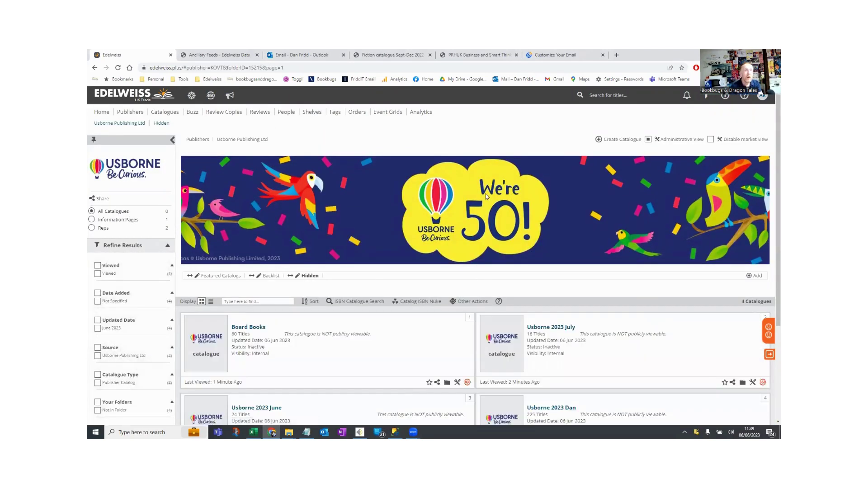
pyautogui.scroll(-3, 471, 203)
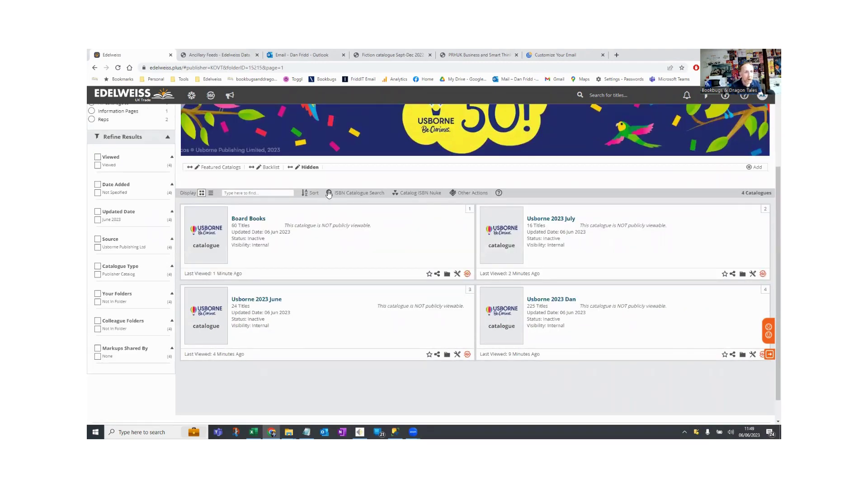
pyautogui.scroll(3, 531, 189)
# Create a new catalogue named 'Fiona Watt 2023'.
pyautogui.click(615, 142)
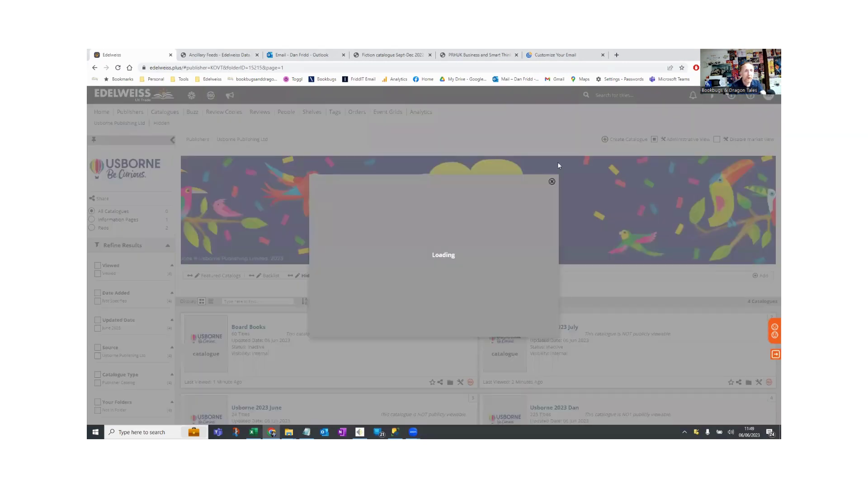
pyautogui.click(386, 199)
pyautogui.write('Fi')
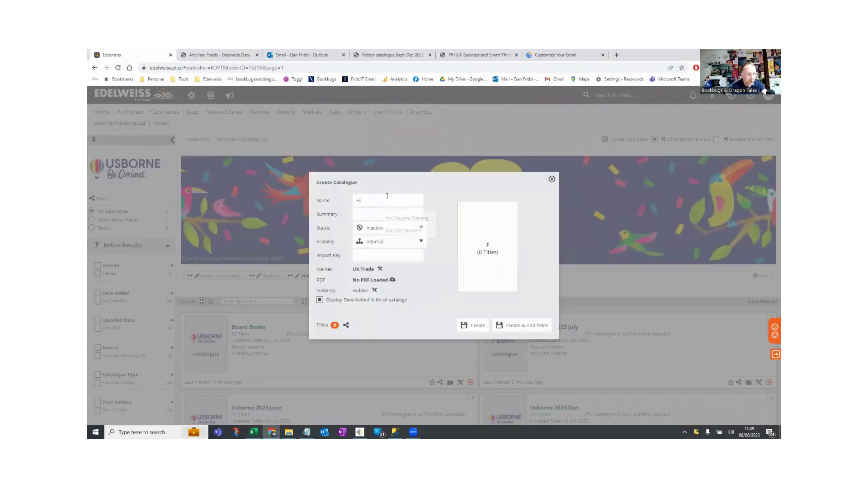
pyautogui.write('ona Watt')
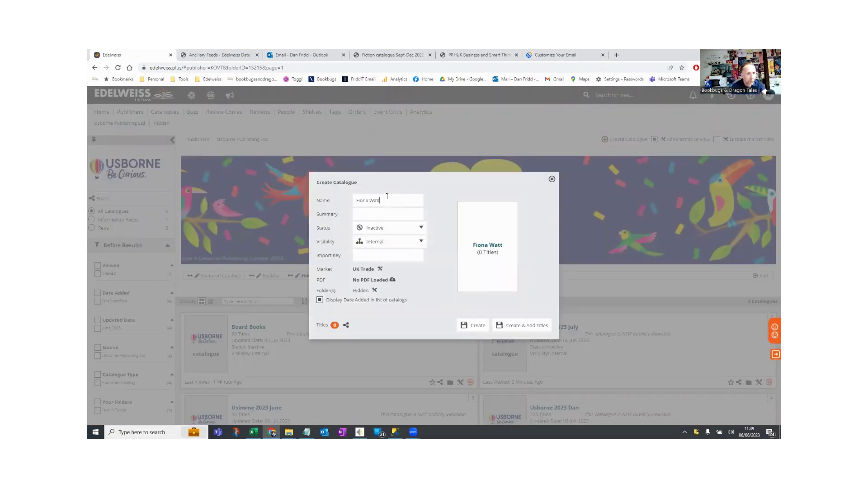
pyautogui.write(' 2023')
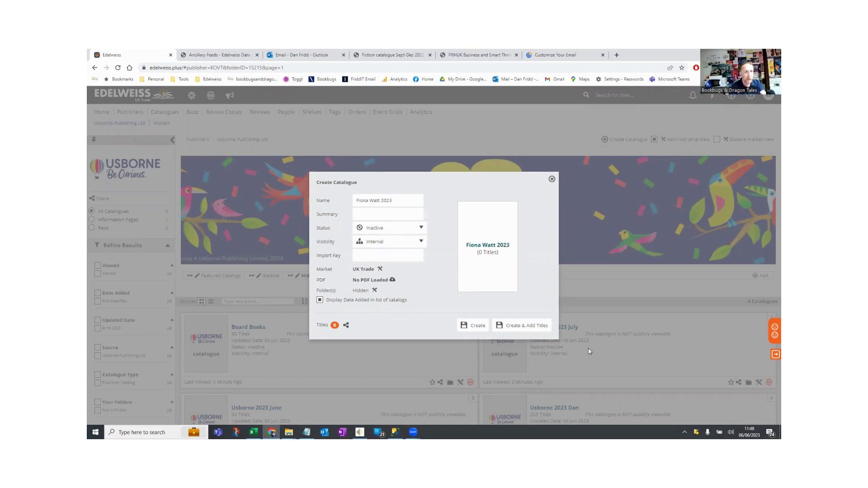
pyautogui.click(519, 326)
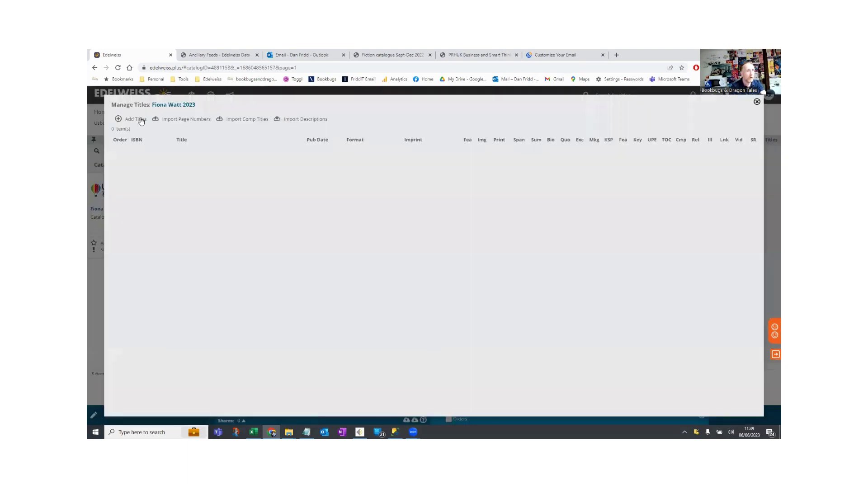
# Paste and add the 14 copied ISBNs, then return to the catalogue page.
pyautogui.click(137, 119)
pyautogui.hotkey('ctrl', 'v')
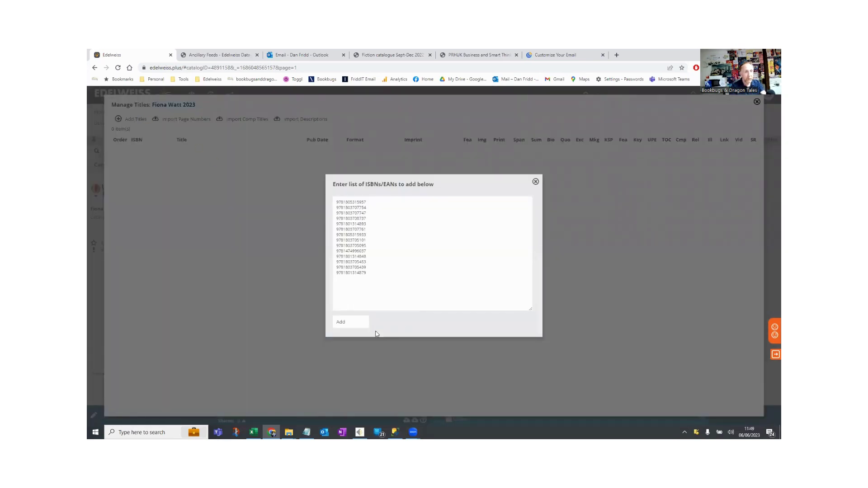
pyautogui.click(363, 320)
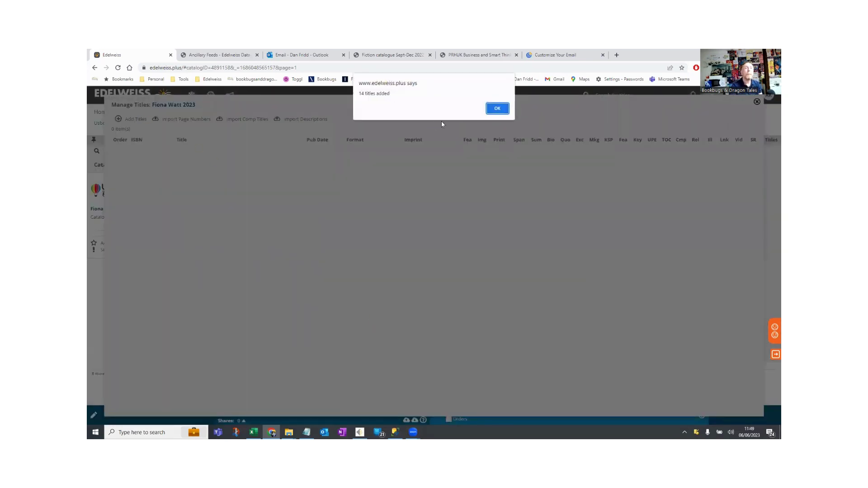
pyautogui.click(497, 108)
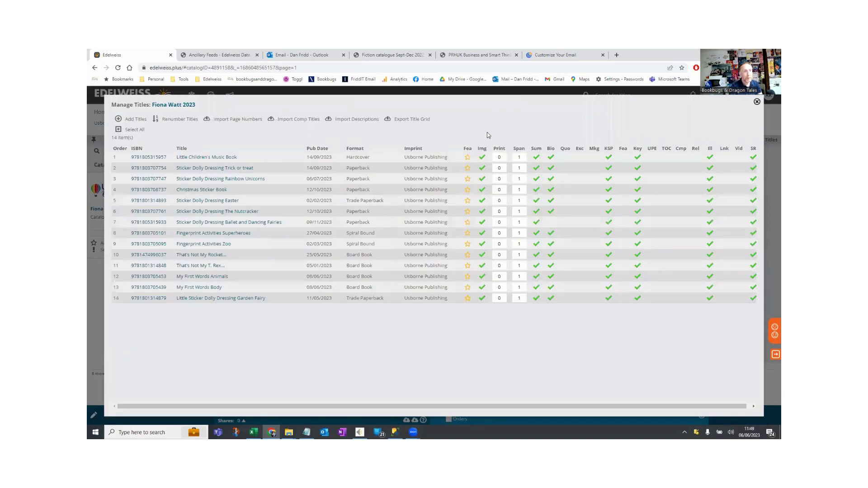
pyautogui.click(757, 101)
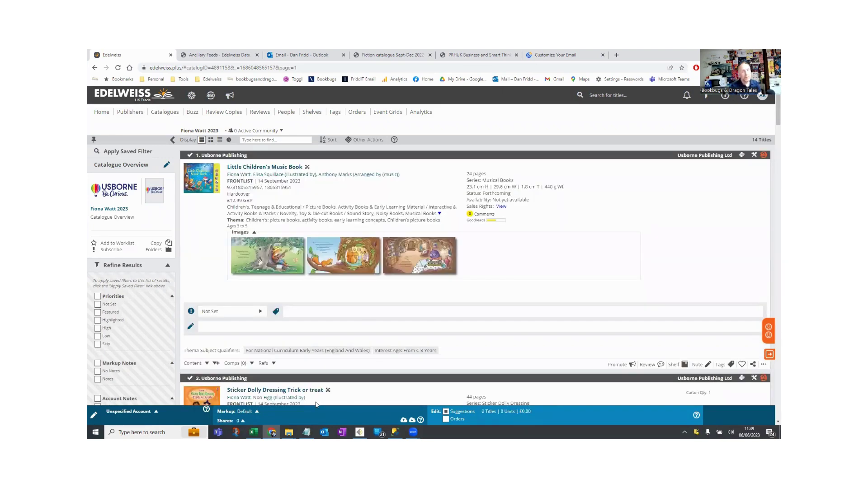
# Reselect all authors in the Author filter so the full title list shows.
pyautogui.click(254, 431)
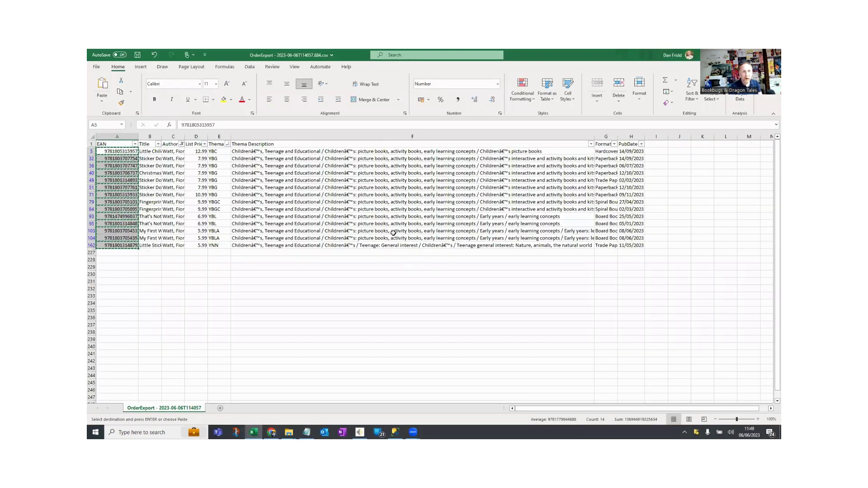
pyautogui.moveTo(394, 199); pyautogui.dragTo(396, 168)
pyautogui.click(397, 168)
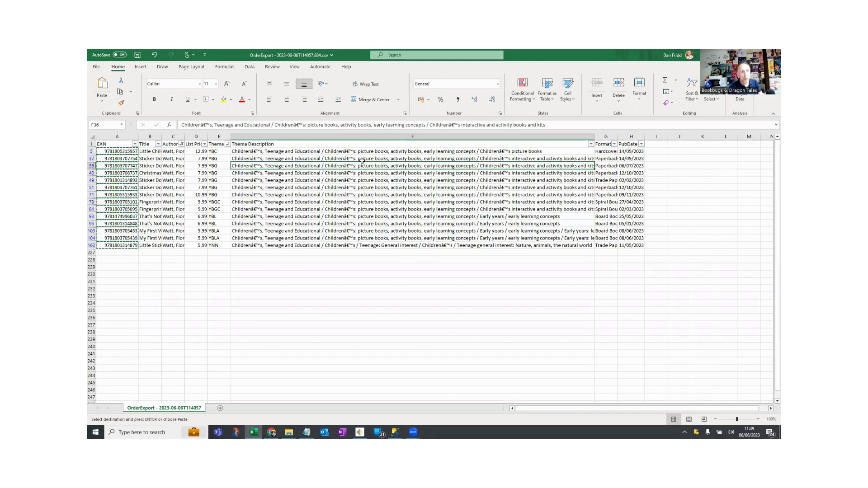
pyautogui.click(216, 158)
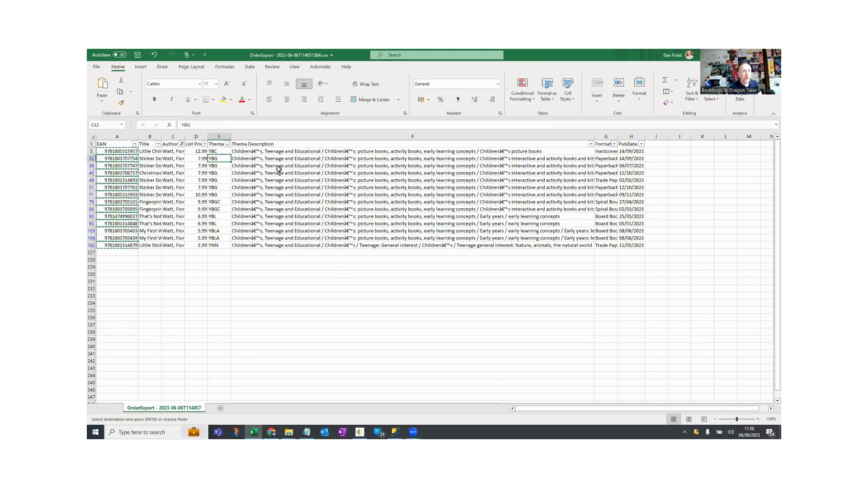
pyautogui.click(181, 144)
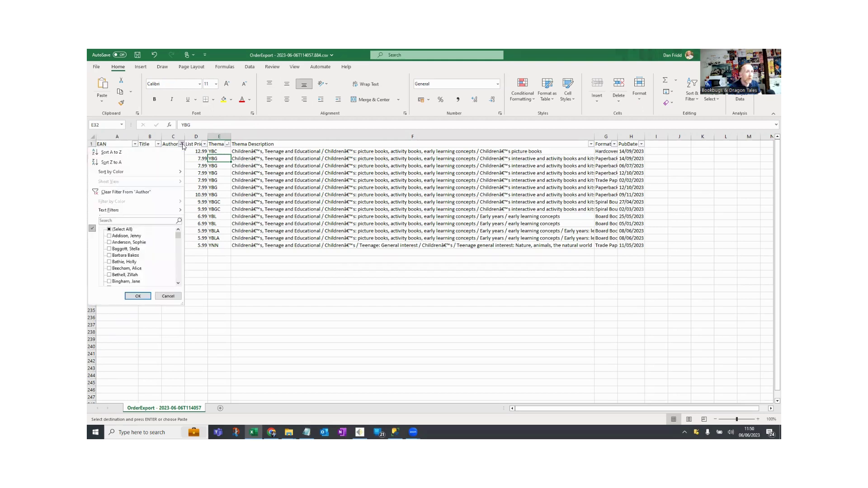
pyautogui.click(110, 230)
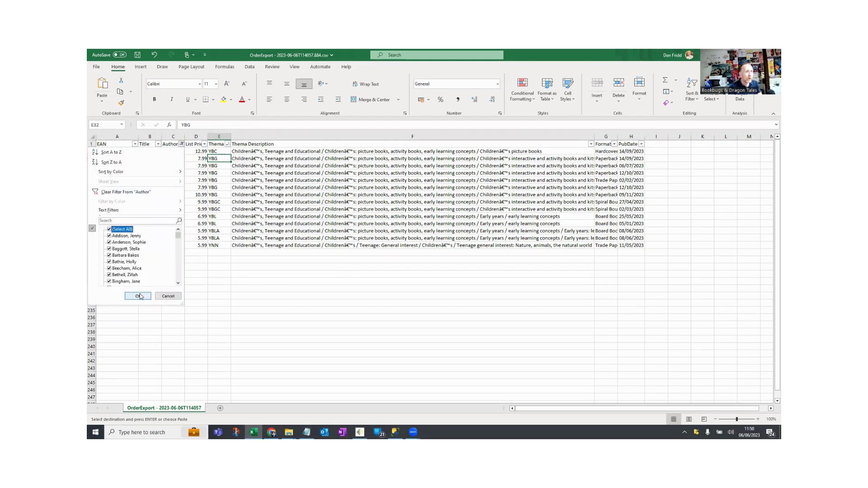
pyautogui.click(138, 296)
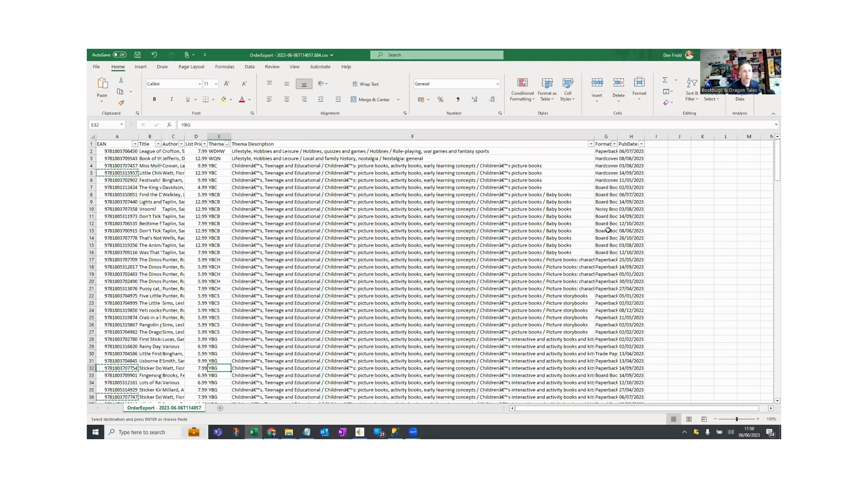
pyautogui.click(524, 274)
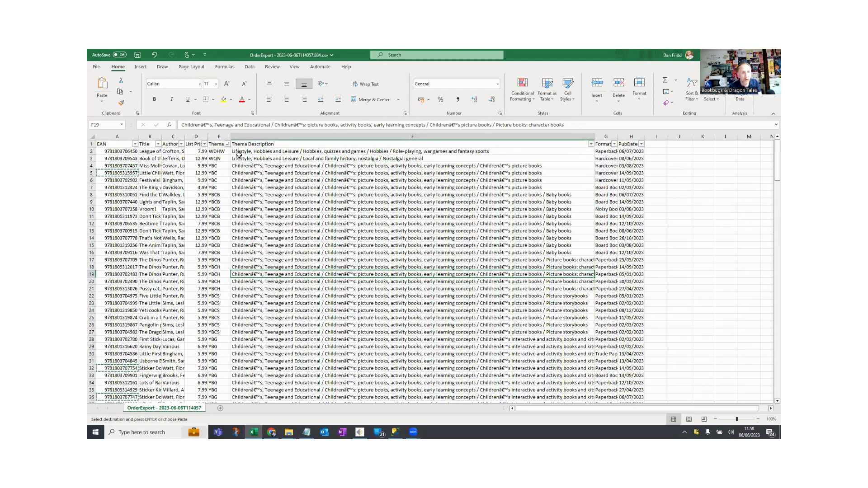
pyautogui.click(228, 145)
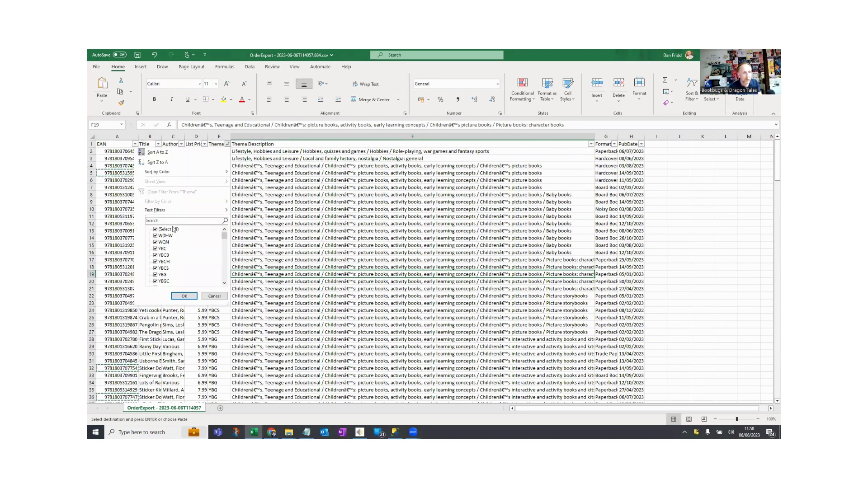
pyautogui.click(583, 149)
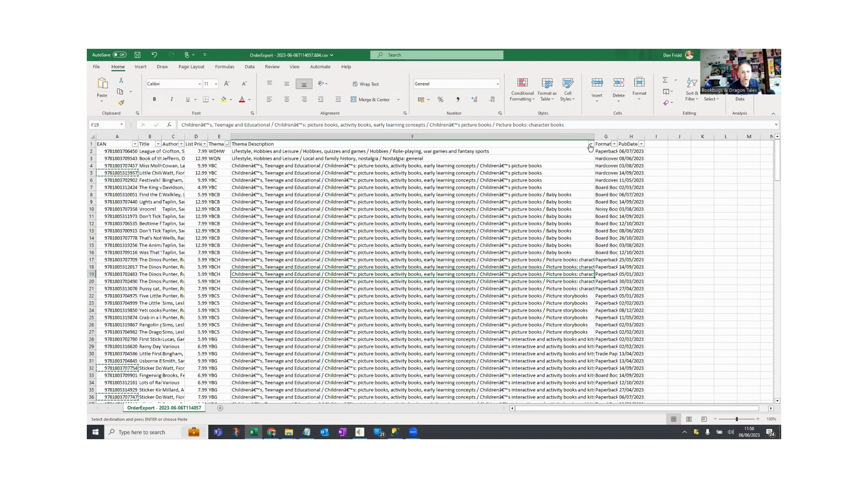
pyautogui.click(591, 144)
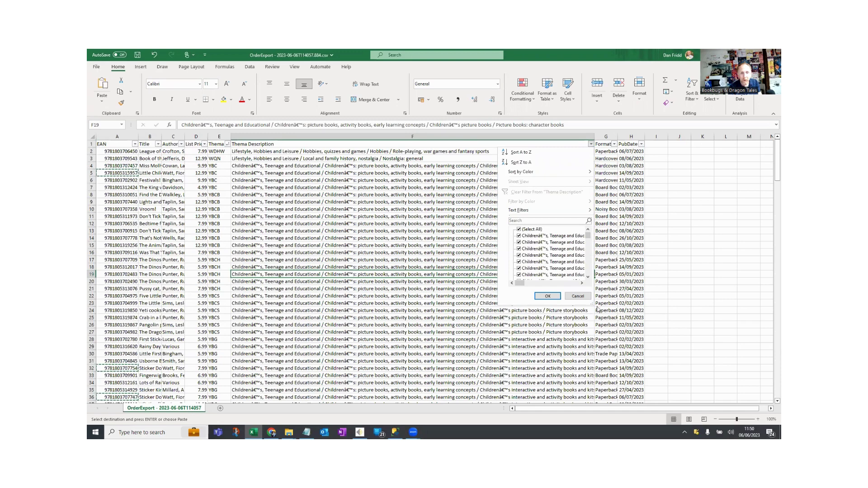
pyautogui.moveTo(592, 303); pyautogui.dragTo(771, 384)
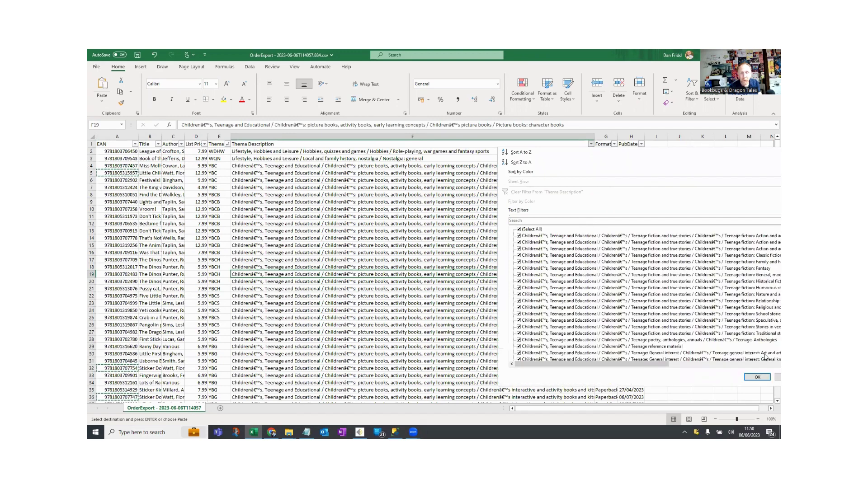
pyautogui.click(518, 230)
pyautogui.scroll(-4, 524, 247)
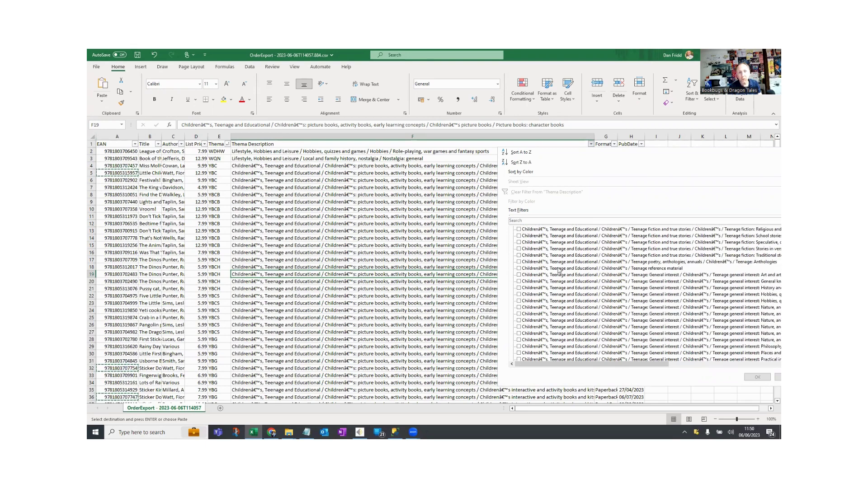
pyautogui.scroll(-7, 560, 271)
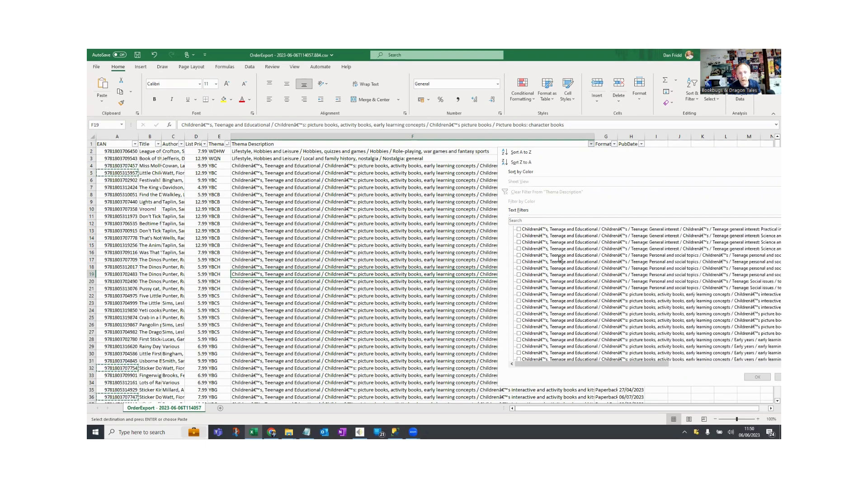
pyautogui.scroll(-3, 559, 258)
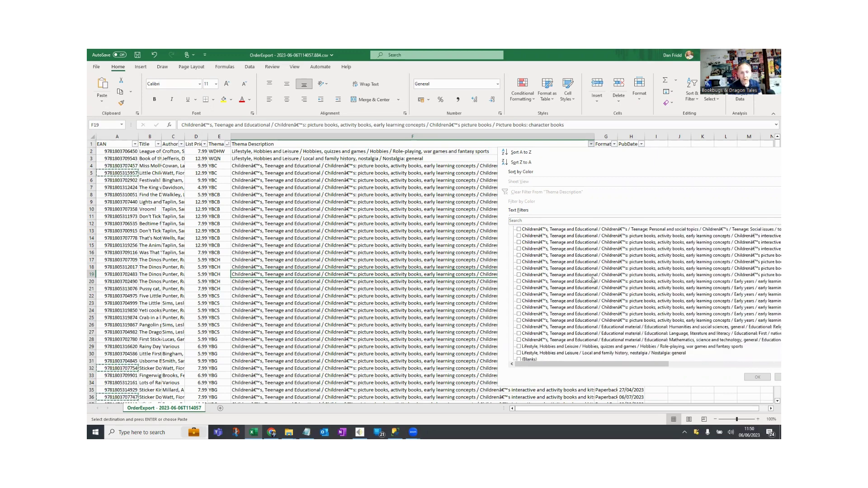
pyautogui.click(437, 249)
pyautogui.click(357, 239)
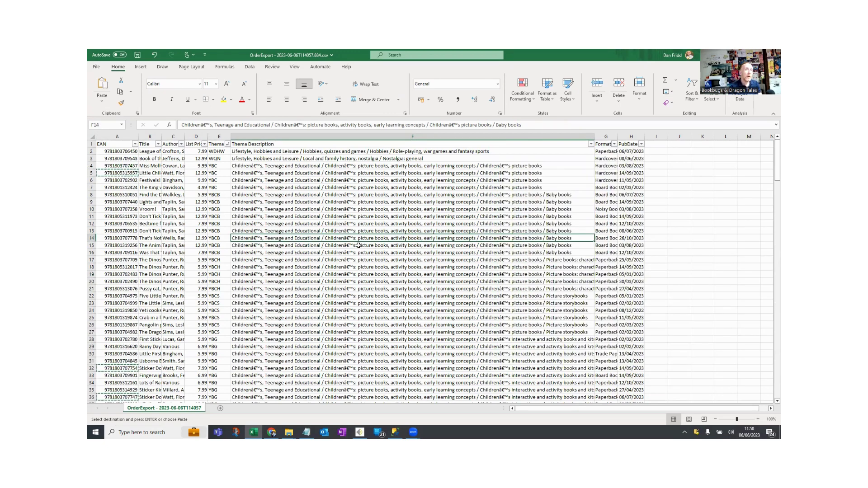
pyautogui.click(375, 196)
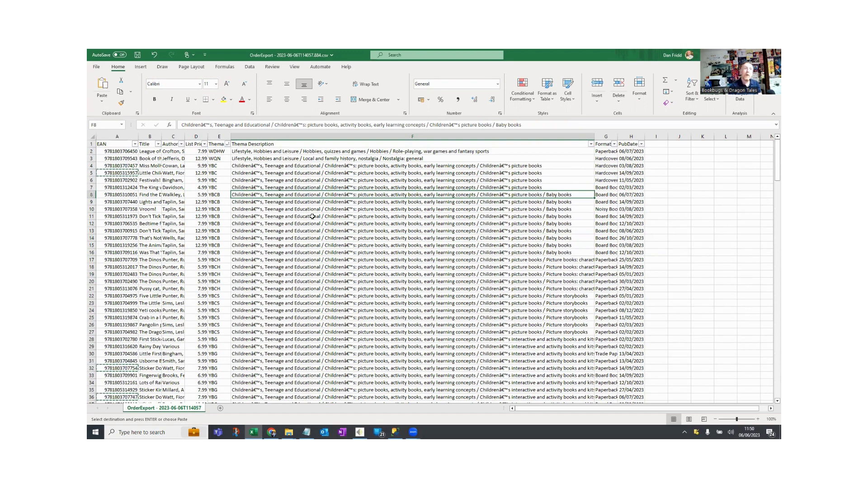